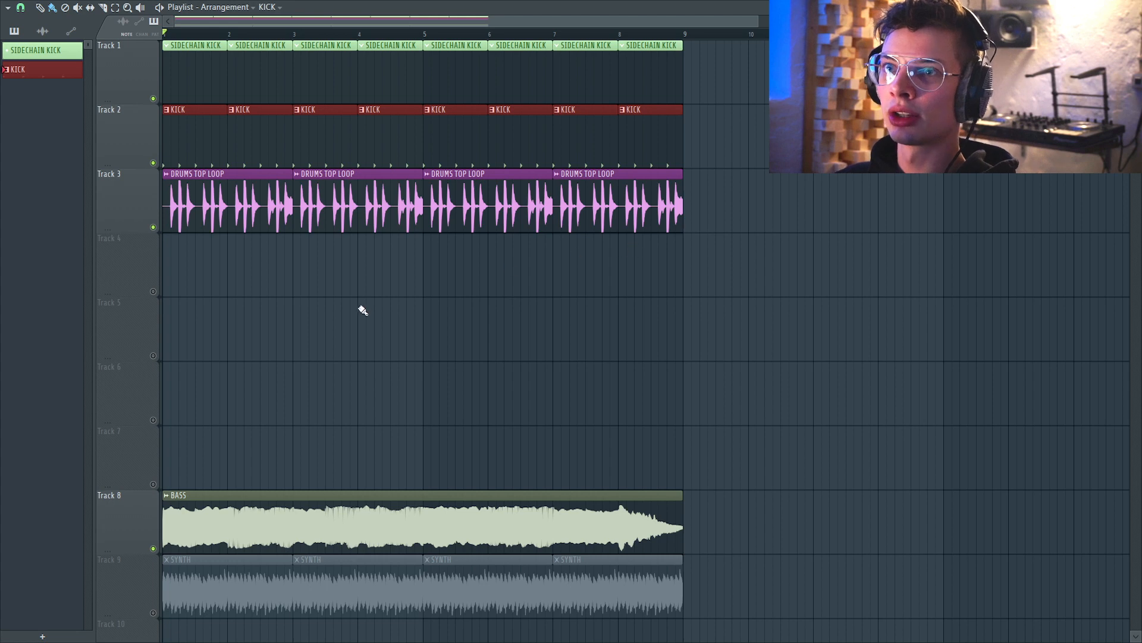
Audition the kick track solo, then together with the drums top loop track, in the playlist.
right_click(153, 163)
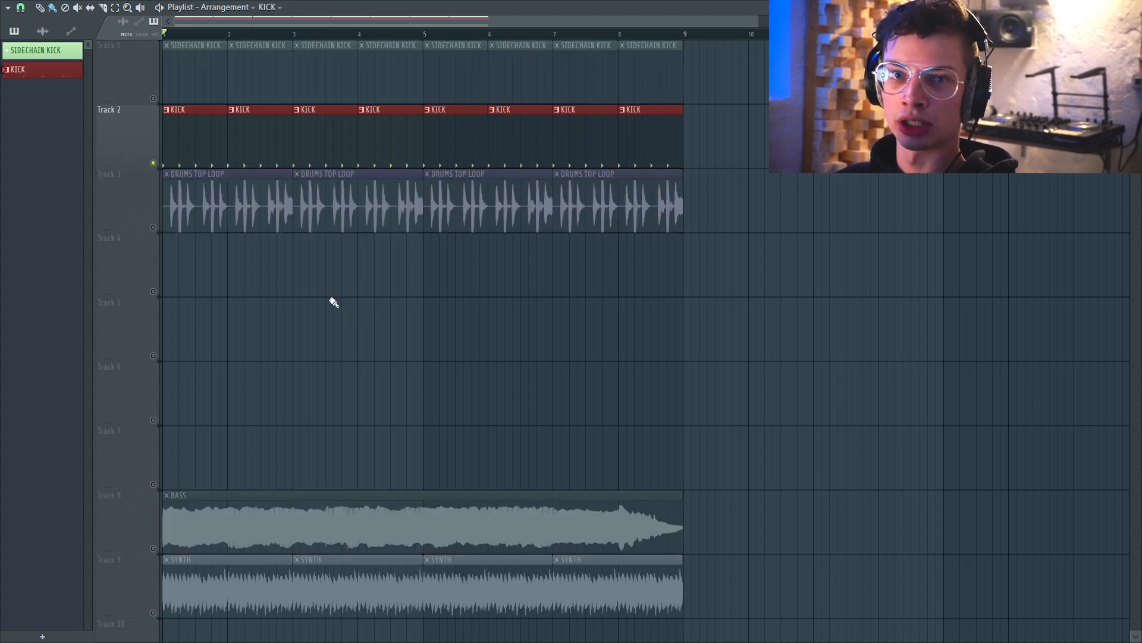
key("space")
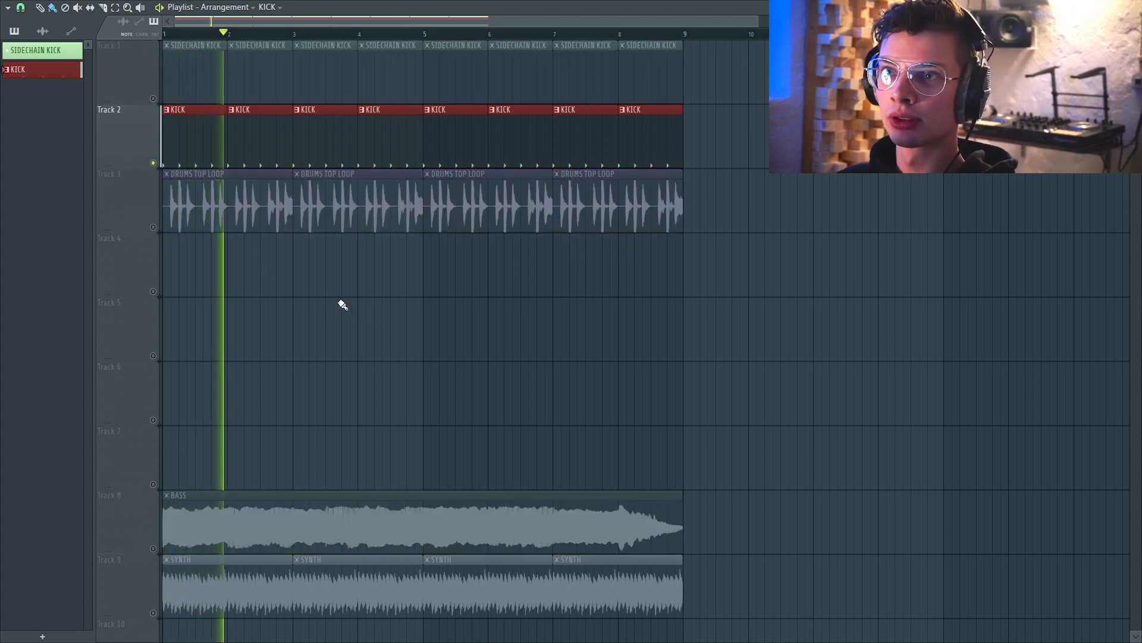
key("space")
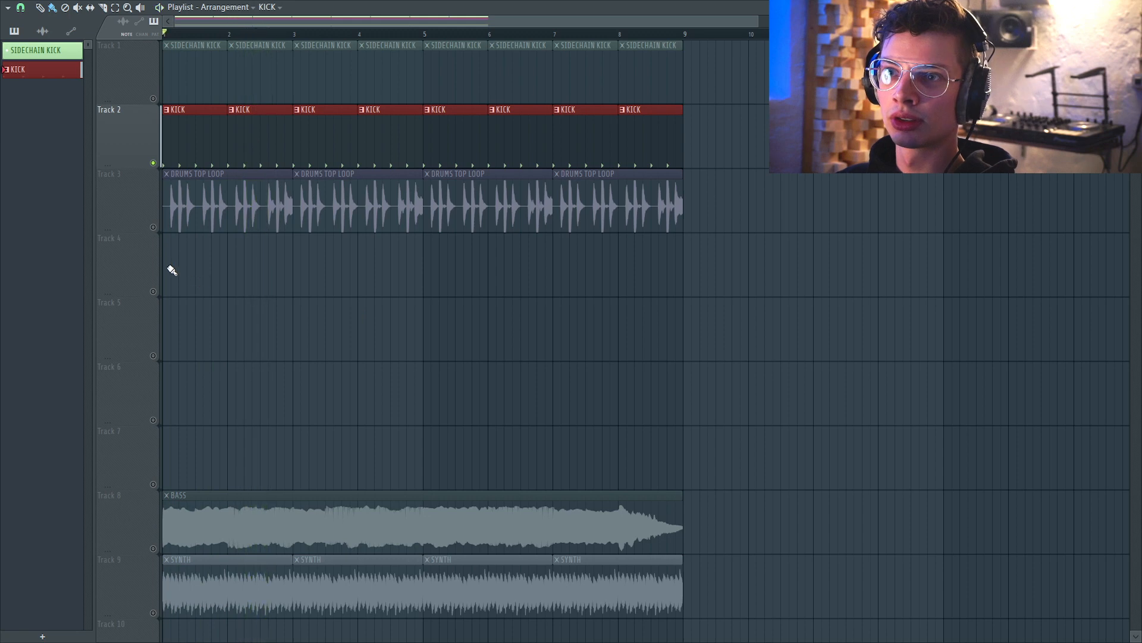
left_click(153, 227)
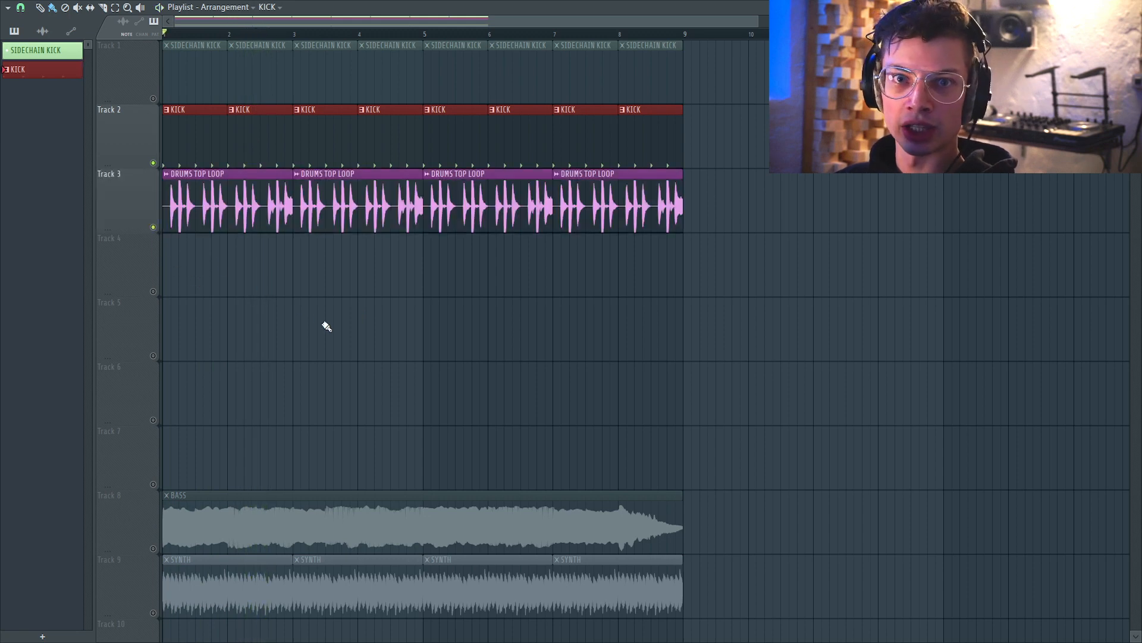
key("space")
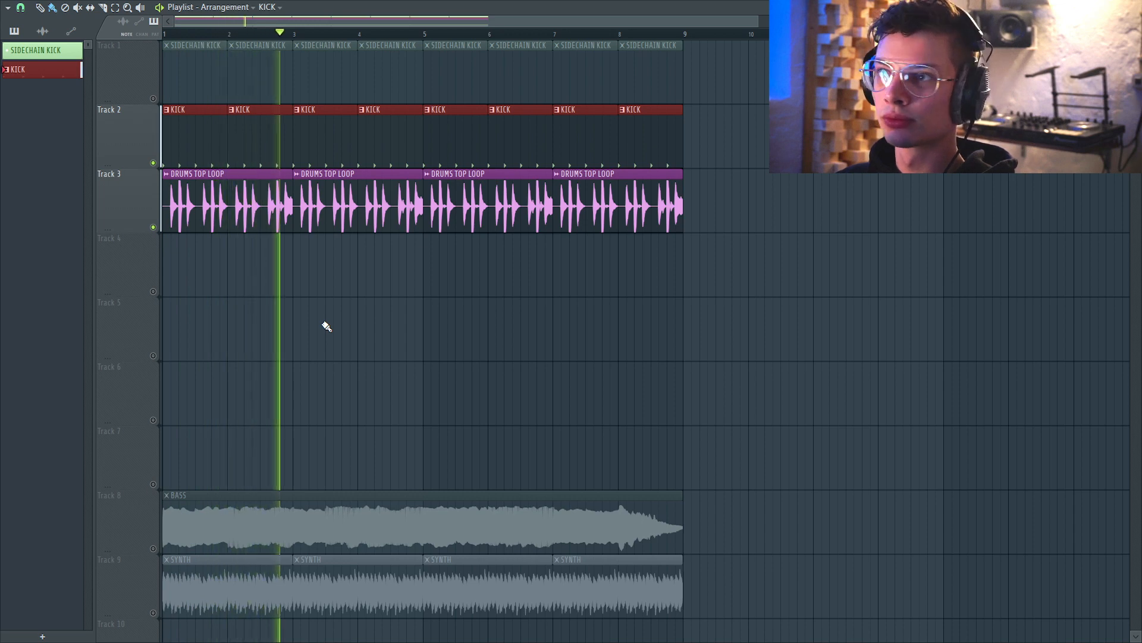
key("space")
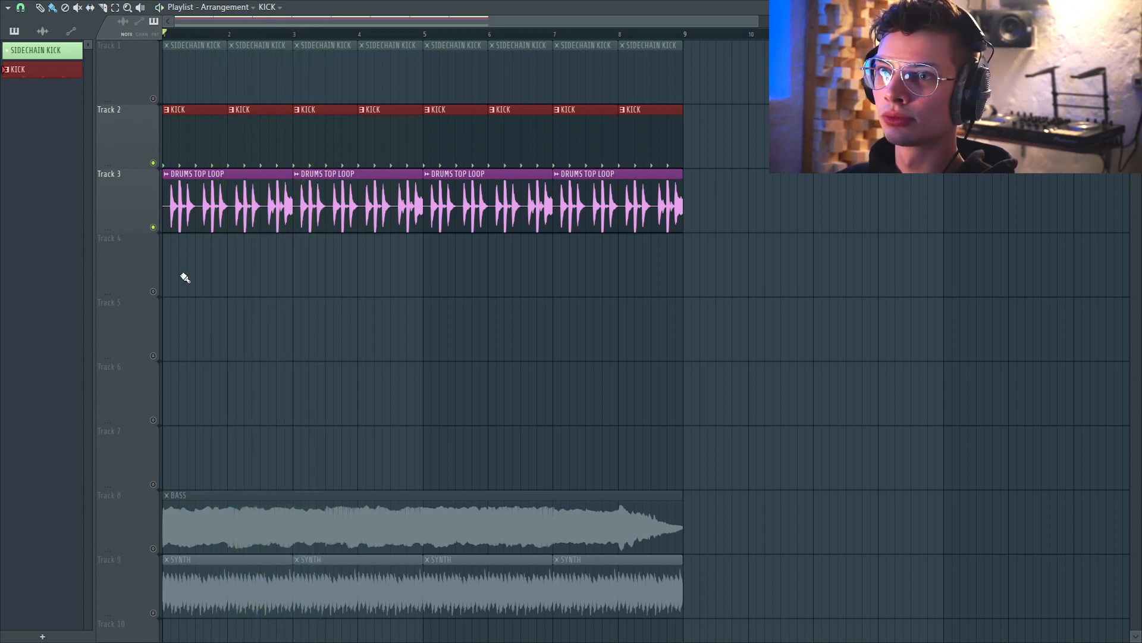
Mute the kick and drum loop tracks, enable the bass track, and play the bass on its own.
left_click(153, 227)
left_click(153, 164)
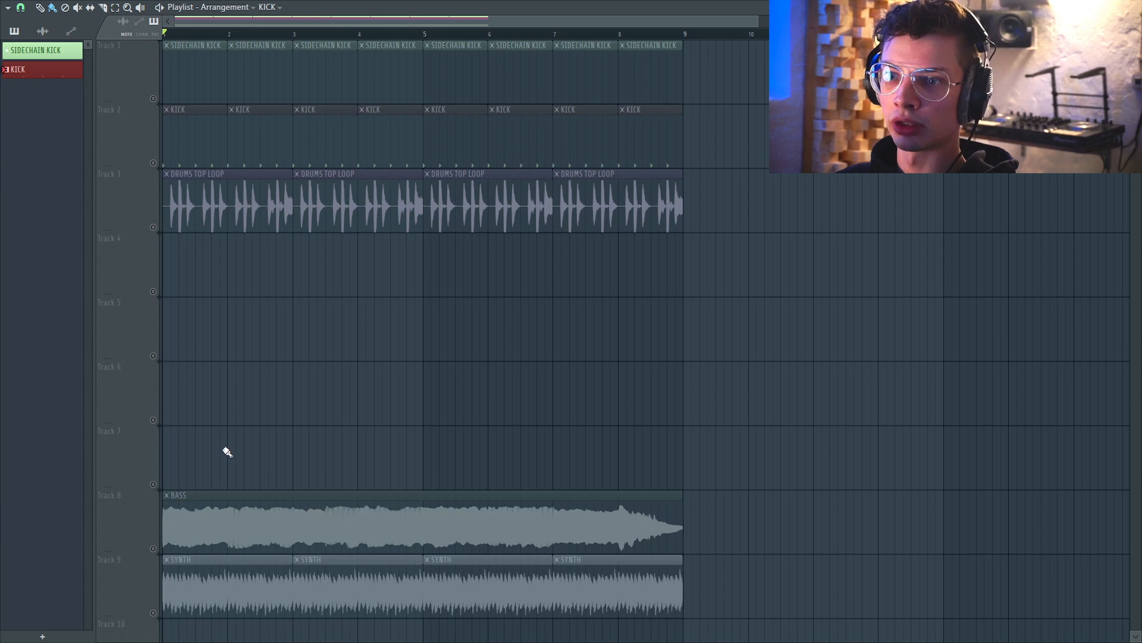
left_click(153, 549)
key("space")
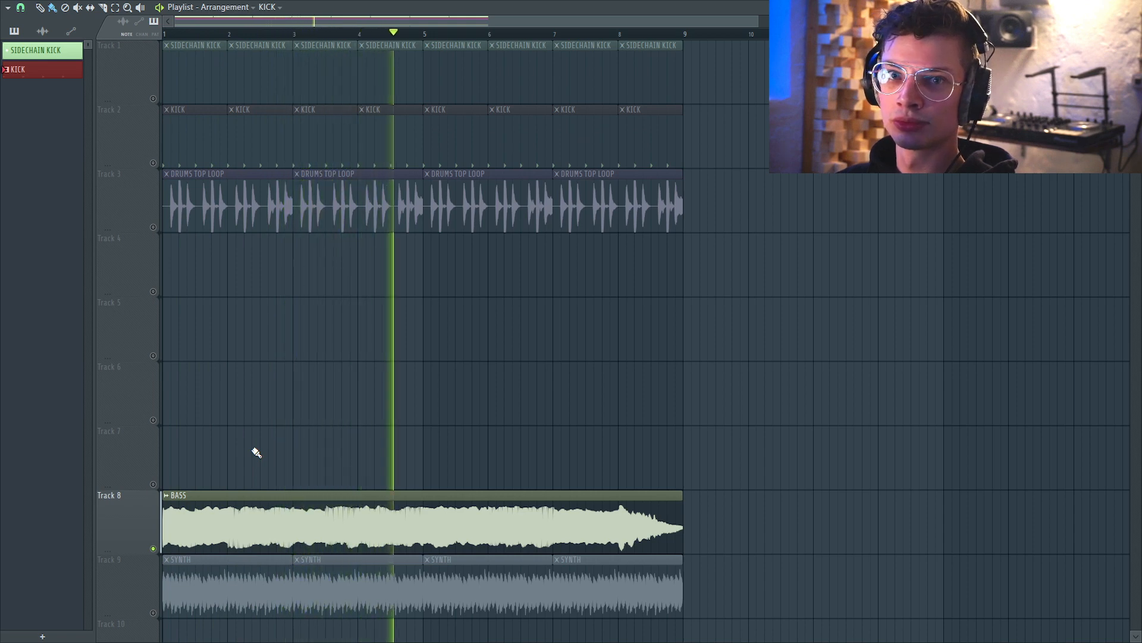
key("space")
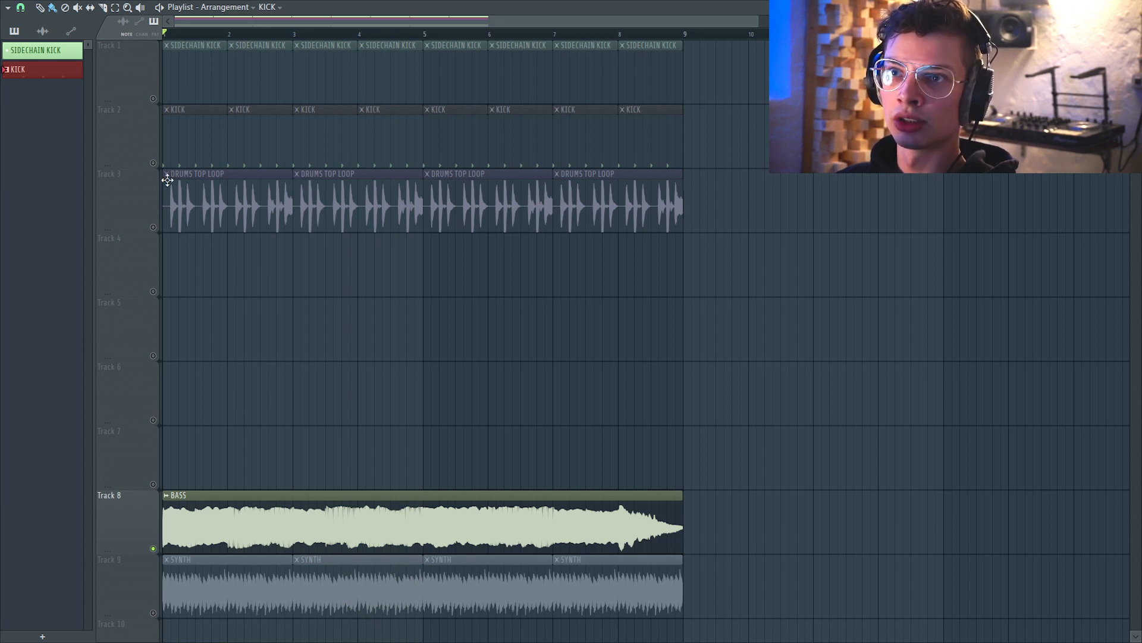
Unmute the kick and drum loop tracks and open the kick pattern in the channel rack.
left_click(154, 163)
left_click(154, 228)
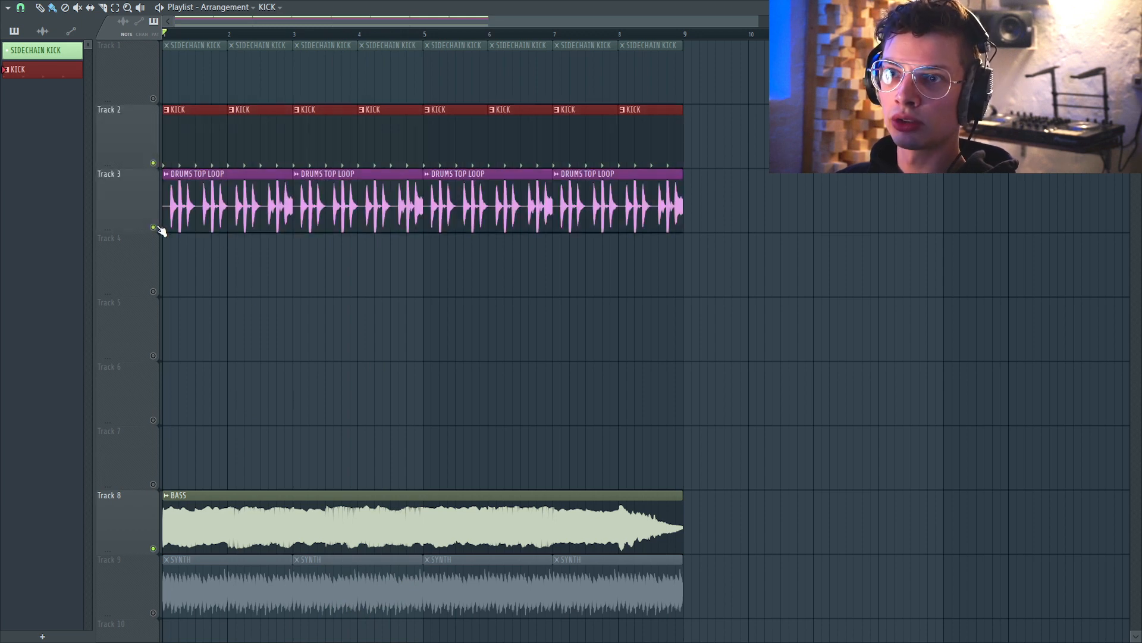
left_click(202, 128)
key("F5")
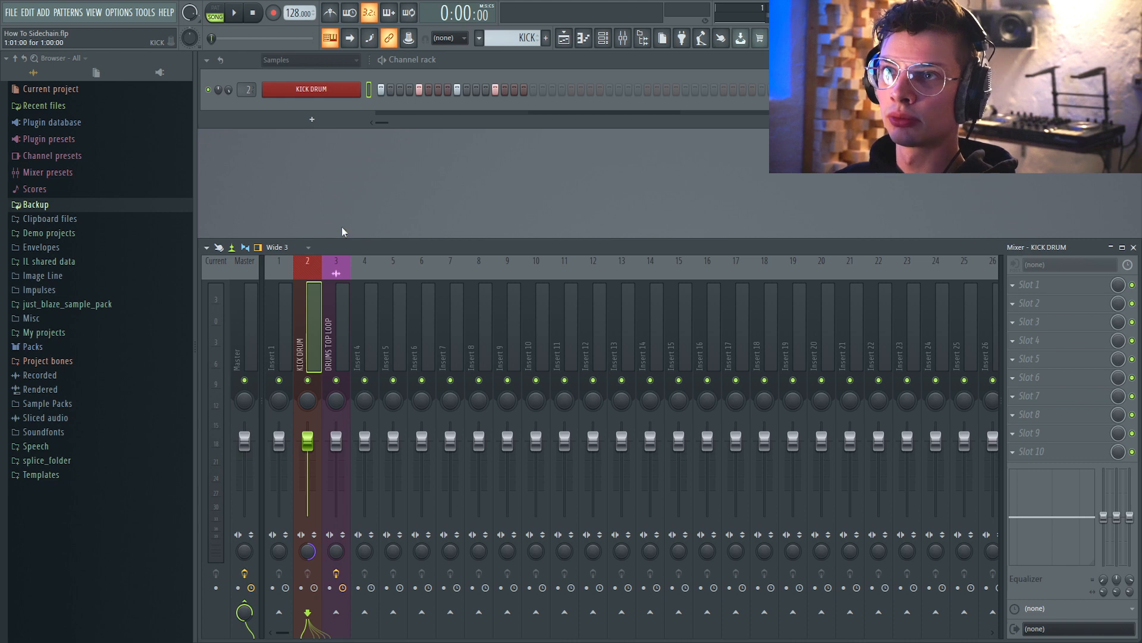
Clone the KICK DRUM channel and open the clone's sampler settings.
right_click(340, 93)
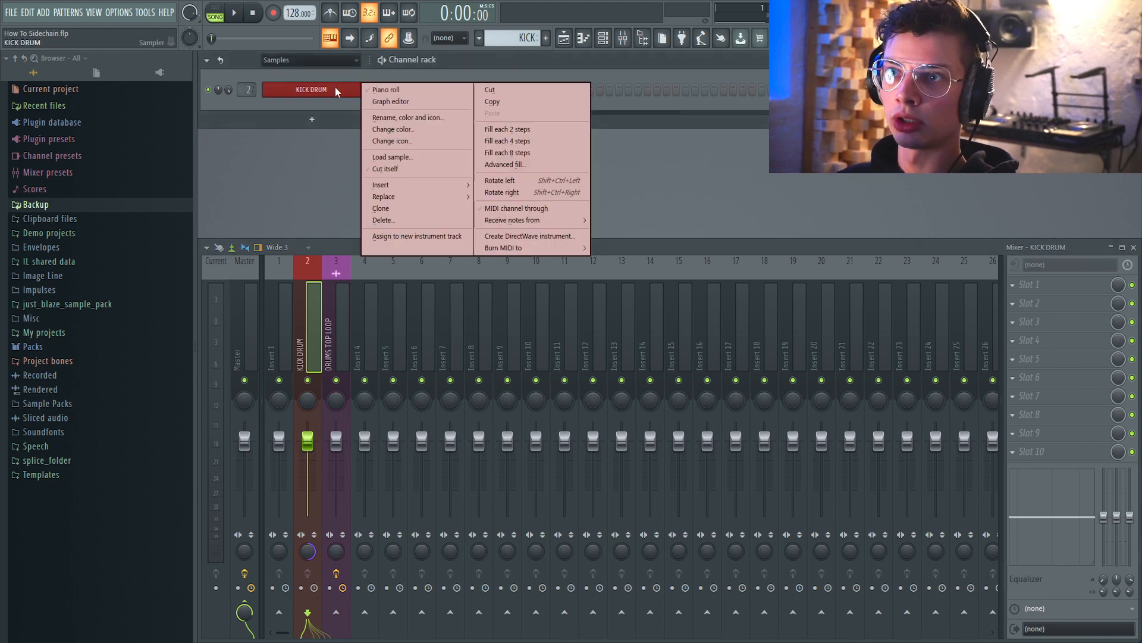
left_click(382, 212)
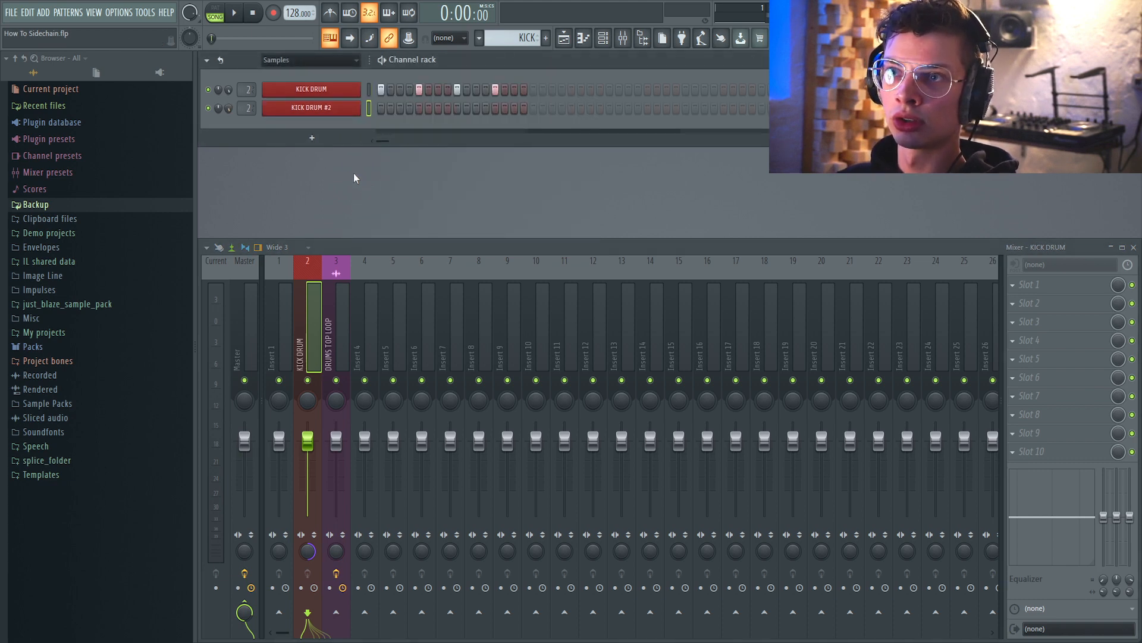
left_click(321, 109)
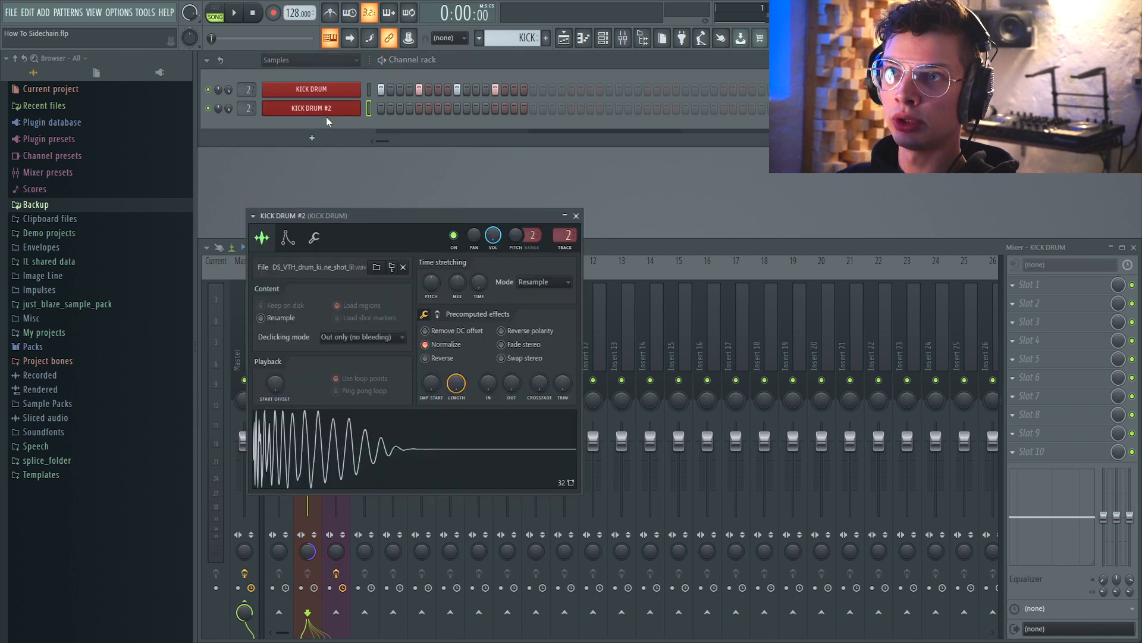
Rename the cloned channel to SIDECHAIN KICK.
right_click(327, 110)
left_click(407, 139)
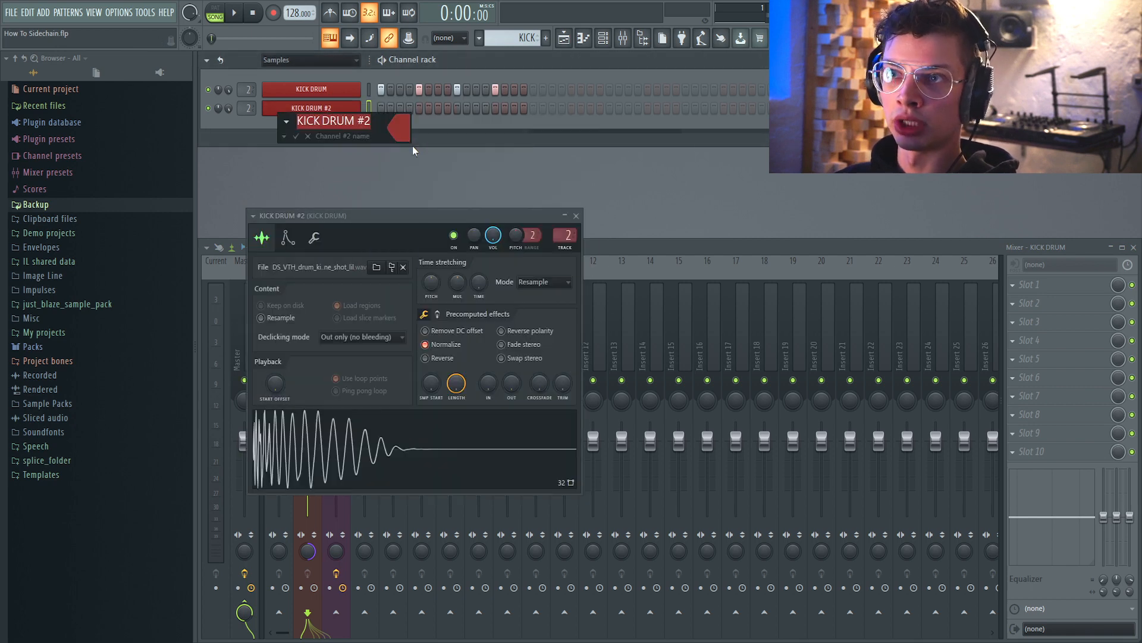
type("SIDEC")
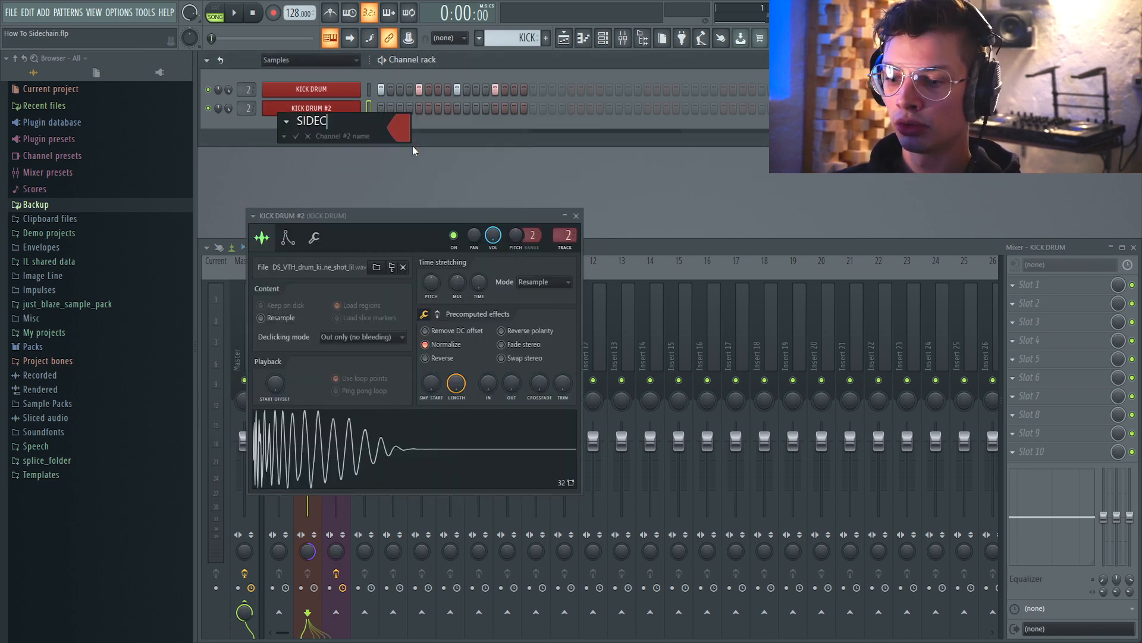
type("HAIN KICK")
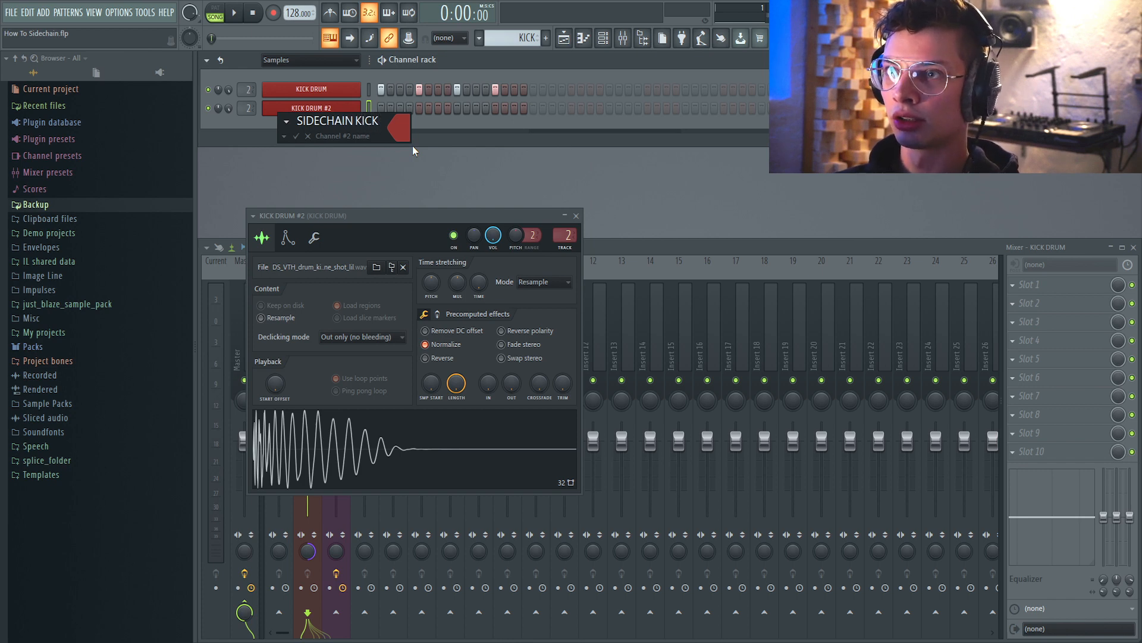
key("Return")
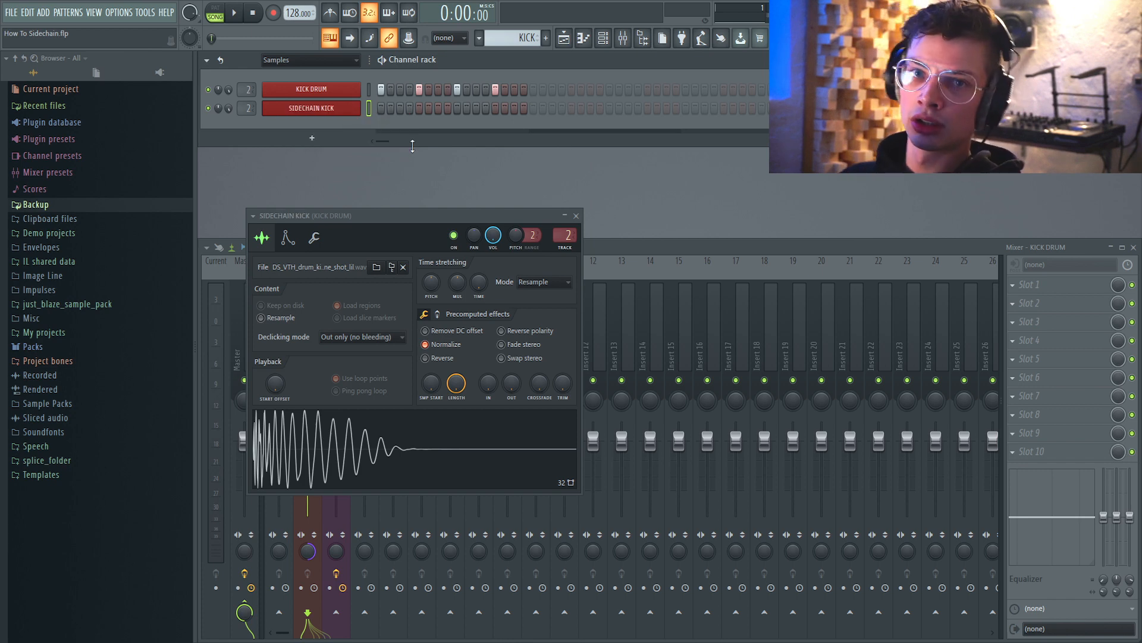
Route the SIDECHAIN KICK channel to a free mixer track and close its sampler window.
left_click_drag(498, 220, 496, 199)
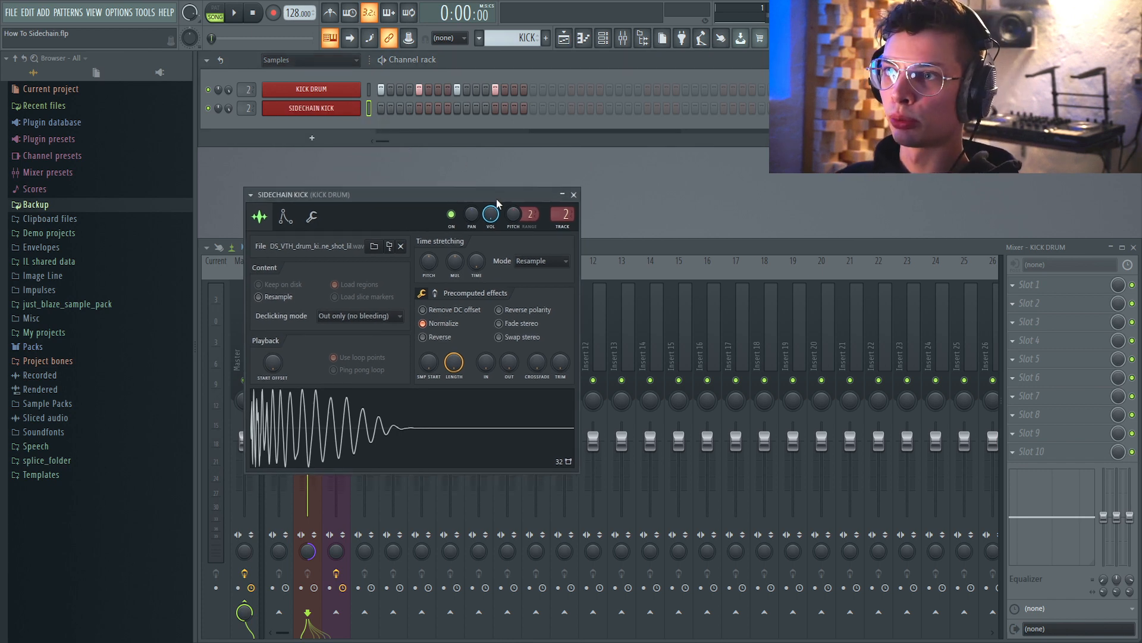
double_click(566, 226)
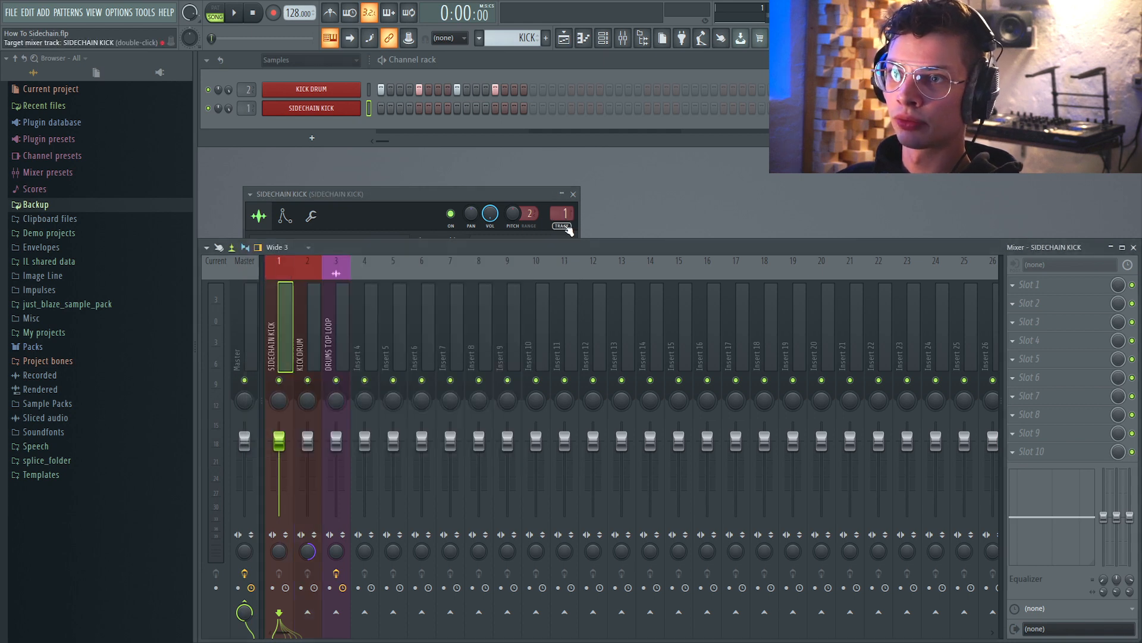
left_click(573, 194)
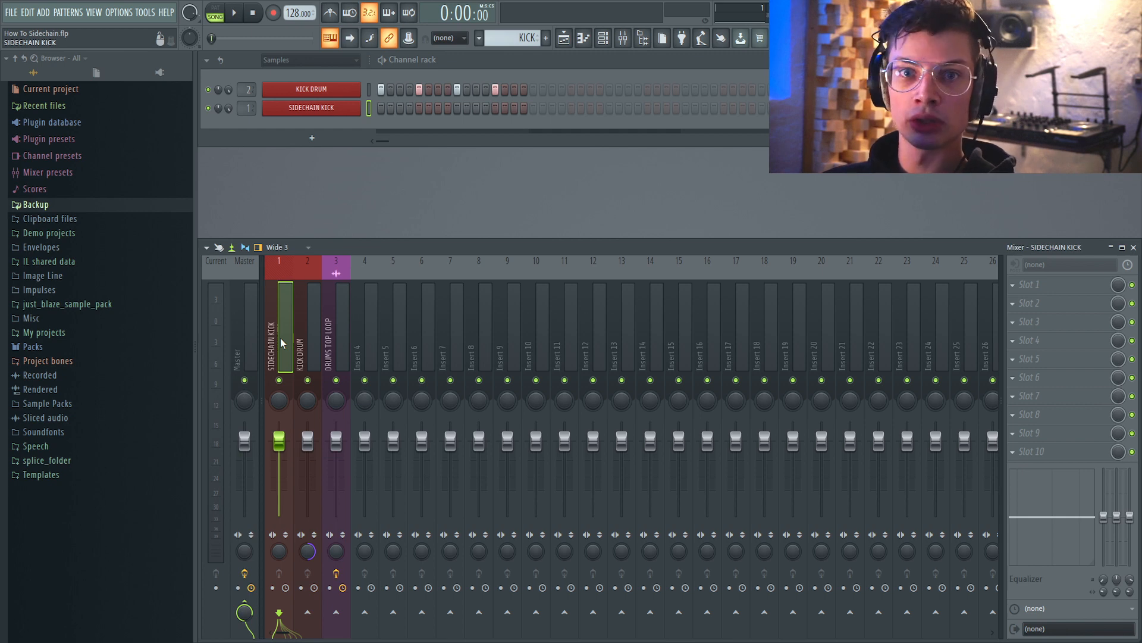
Name the mixer insert SIDECHAIN KICK and disable its send to the Master.
double_click(280, 337)
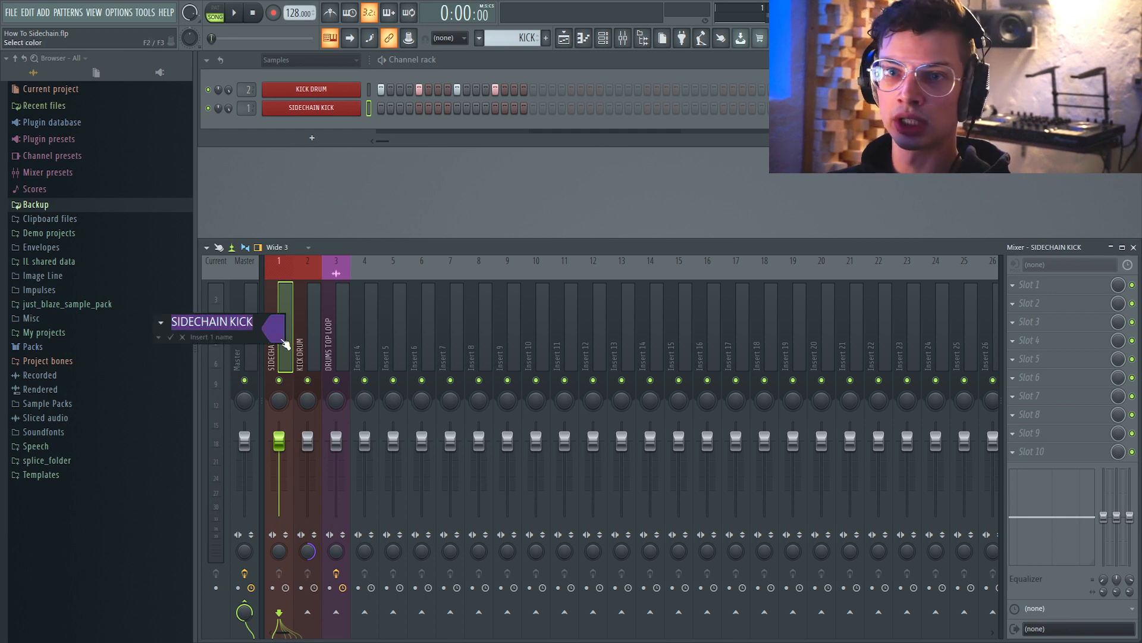
key("Return")
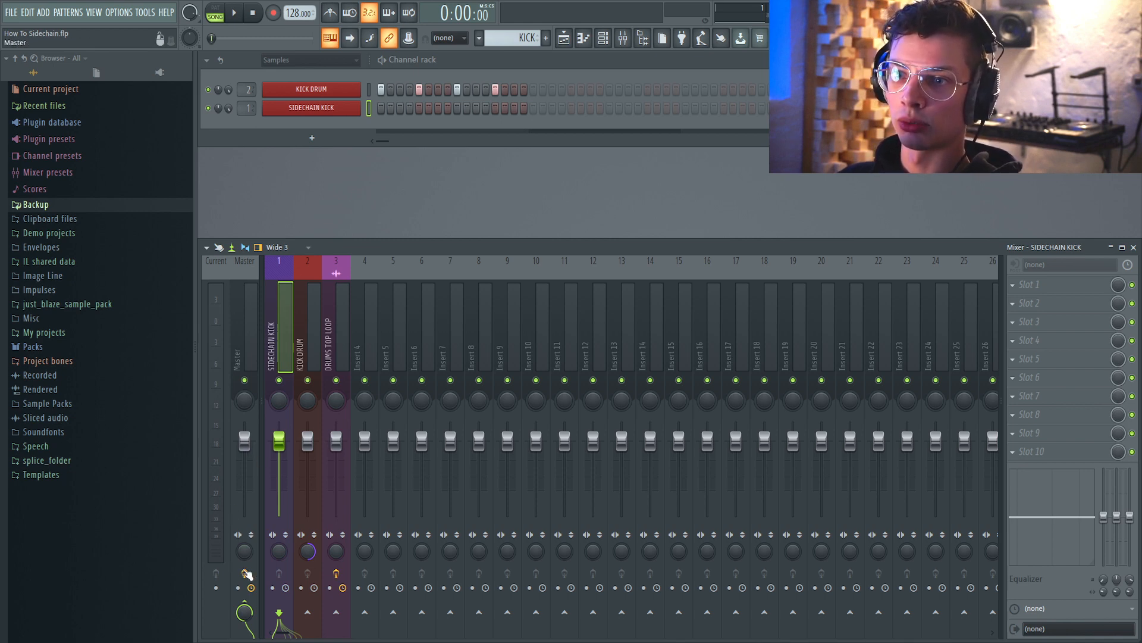
left_click(249, 603)
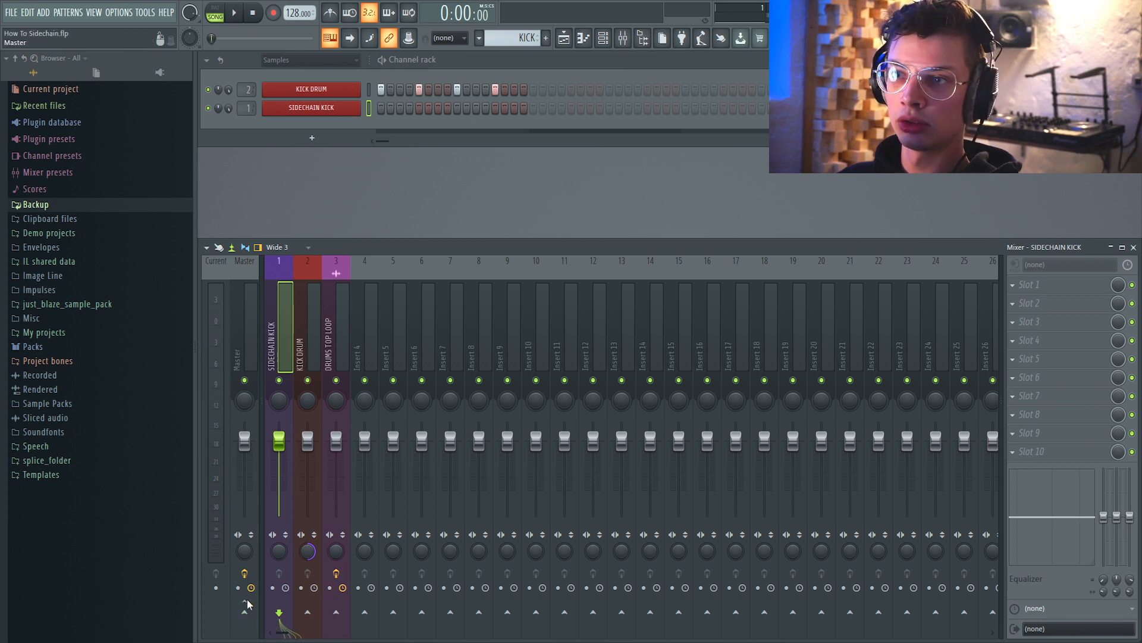
Switch the active pattern to SIDECHAIN KICK.
left_click(480, 39)
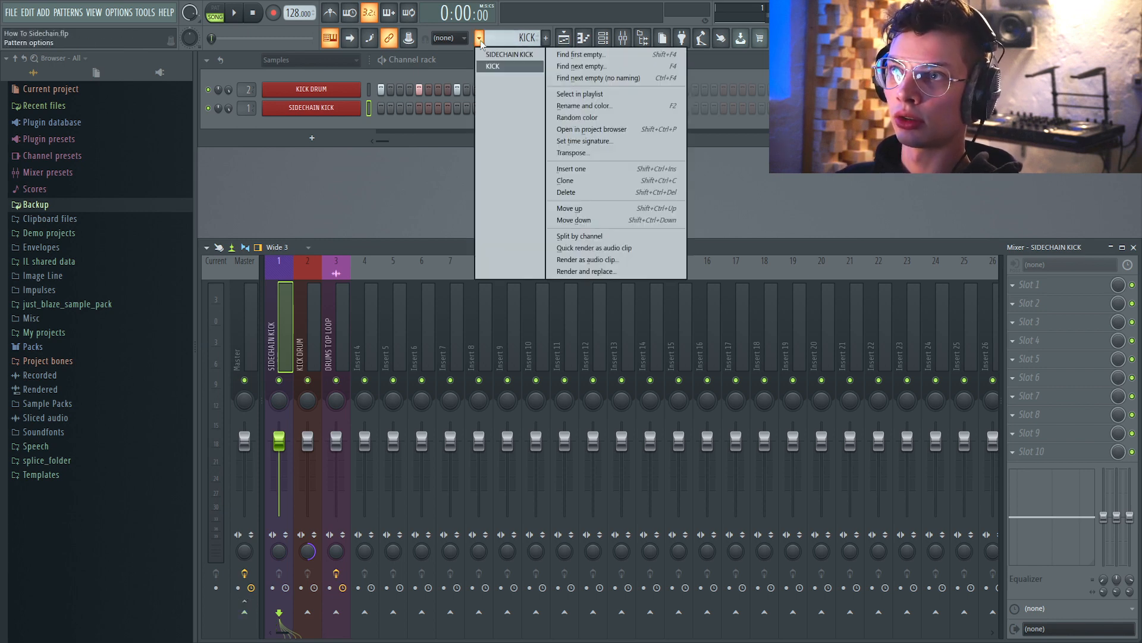
left_click(529, 59)
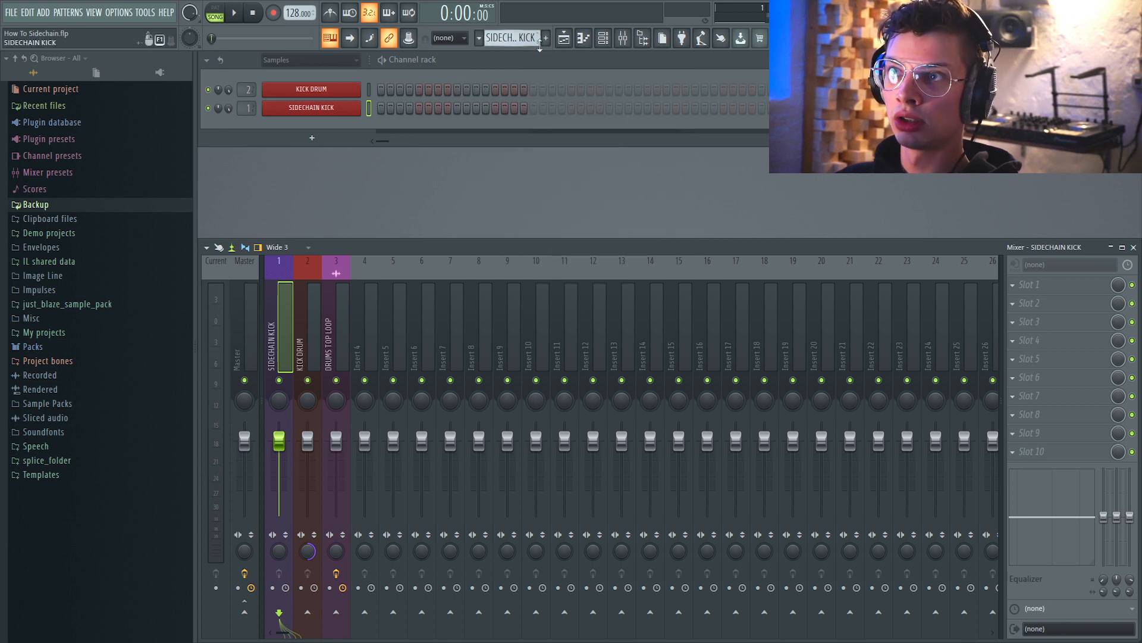
left_click(545, 37)
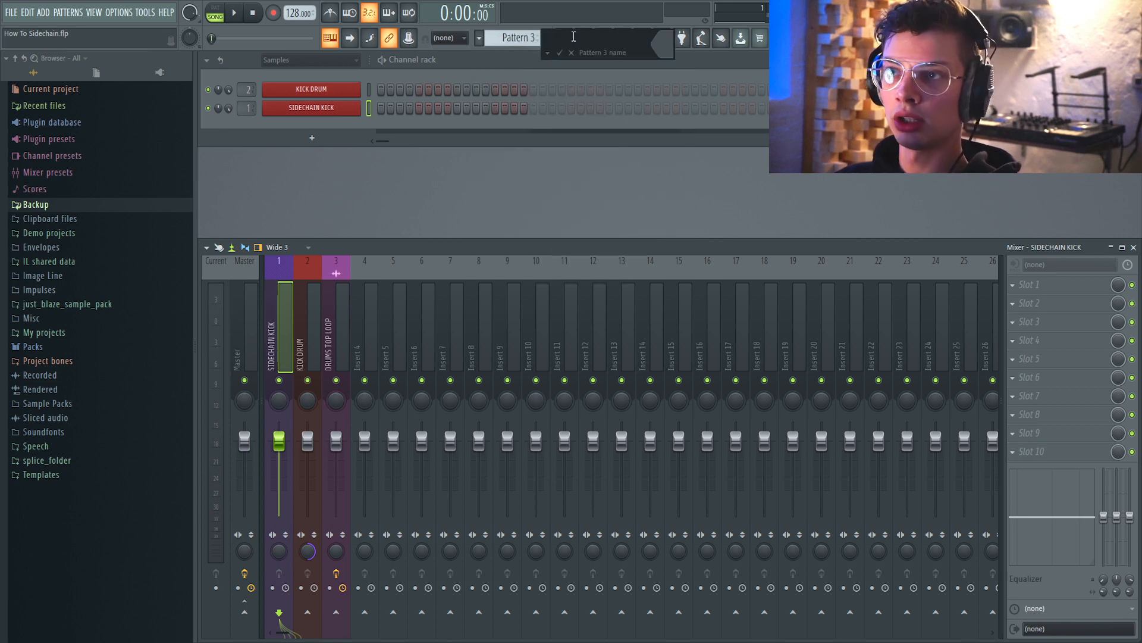
key("Escape")
left_click(480, 39)
left_click(508, 55)
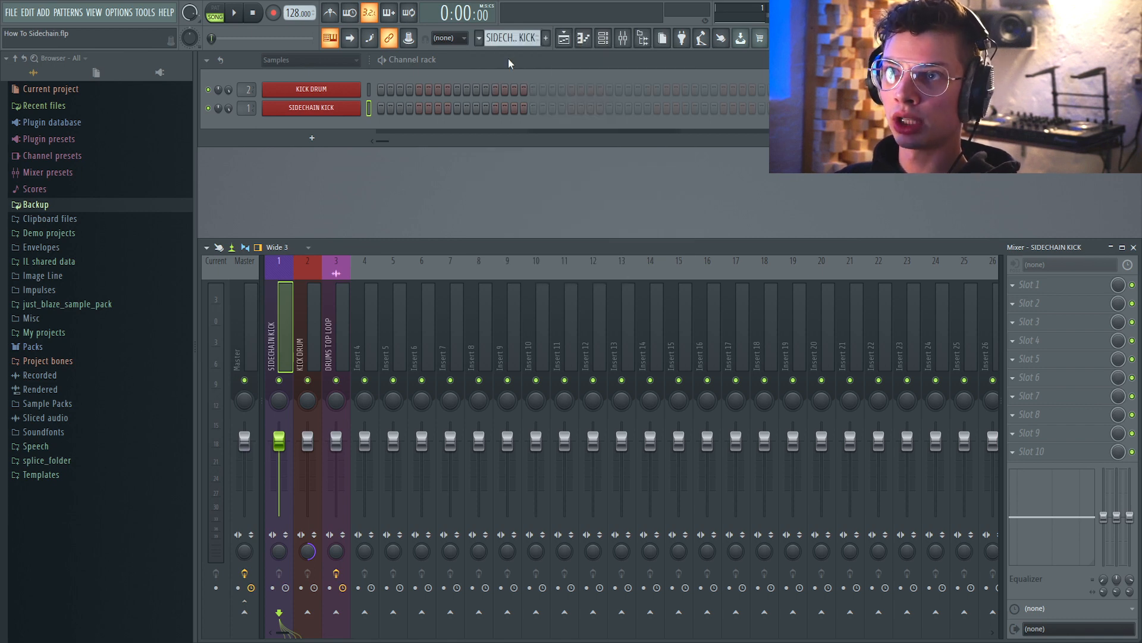
Fill every 4 steps of the SIDECHAIN KICK channel and play the pattern to check it.
right_click(343, 112)
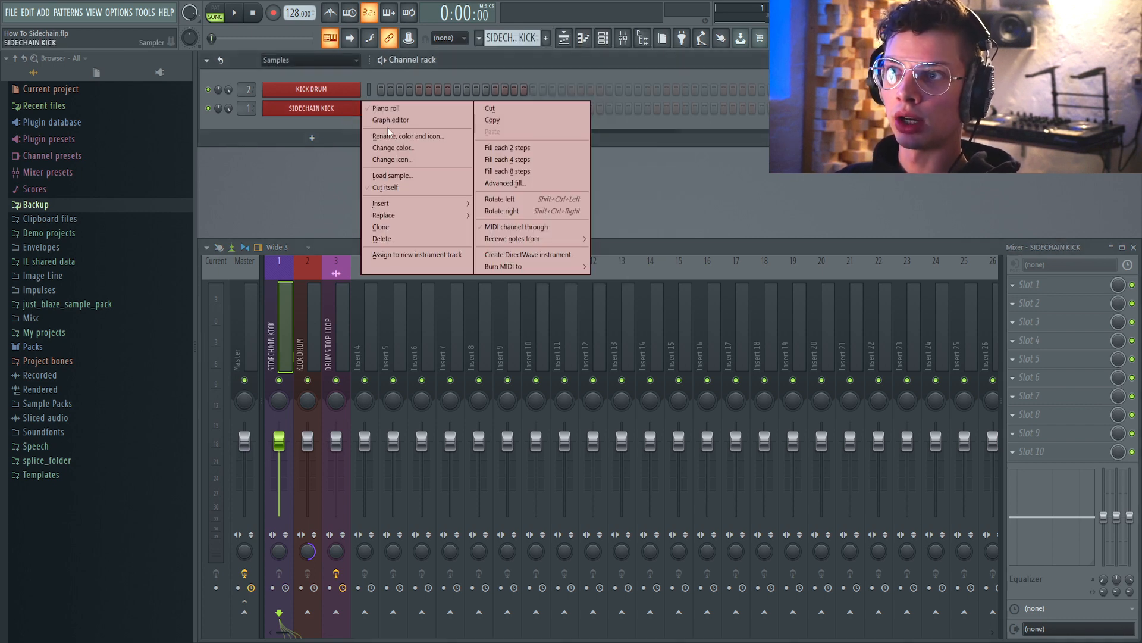
left_click(509, 160)
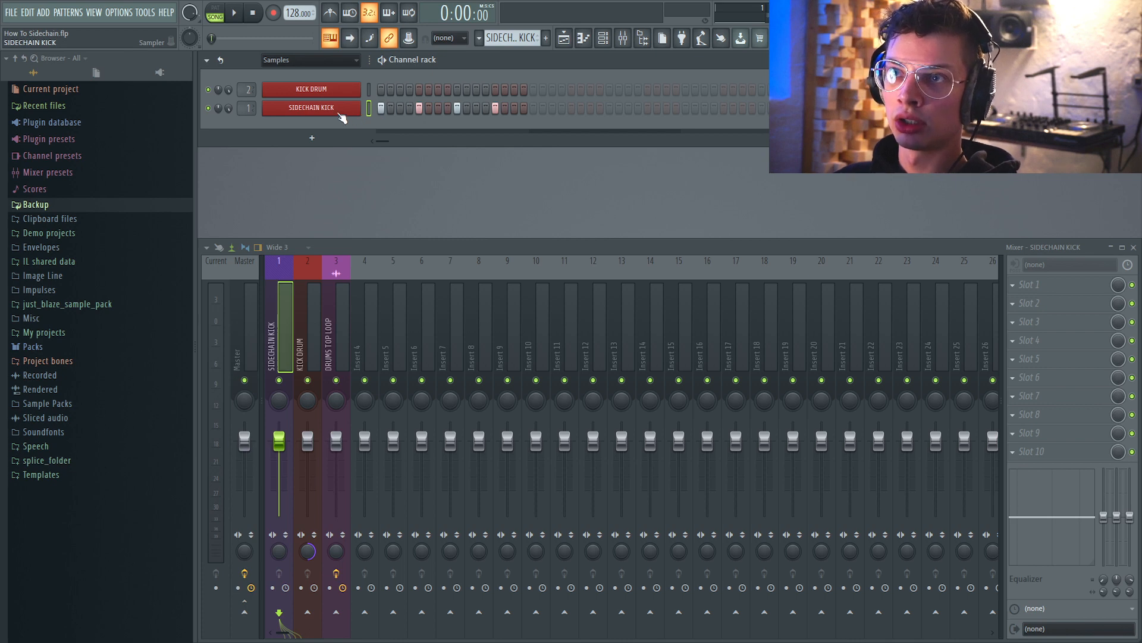
left_click(216, 8)
left_click(242, 13)
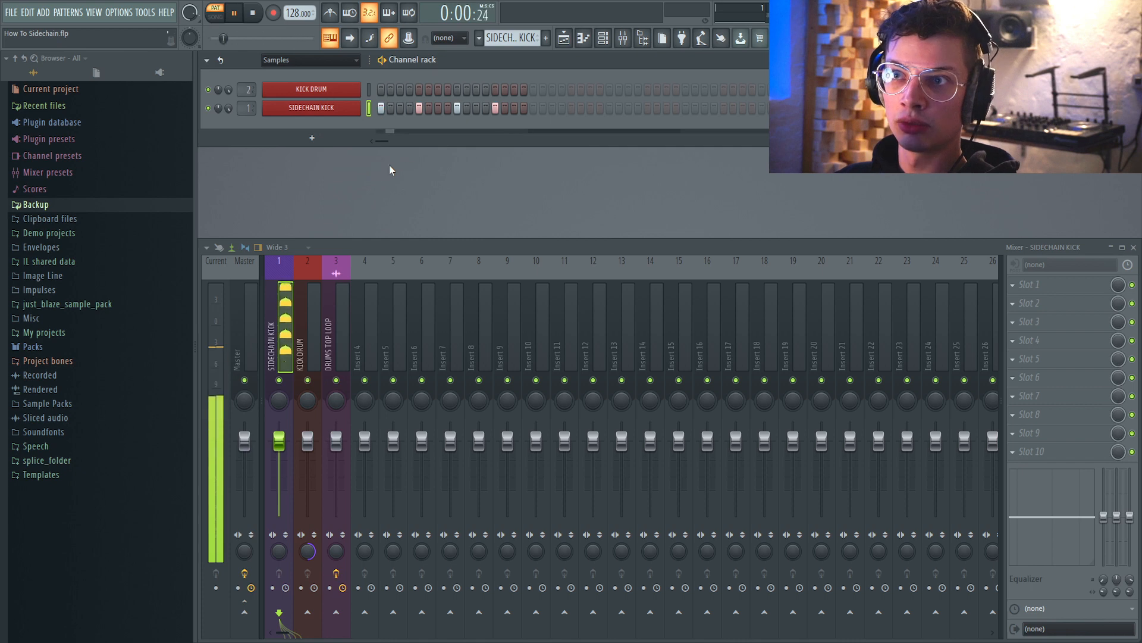
key("space")
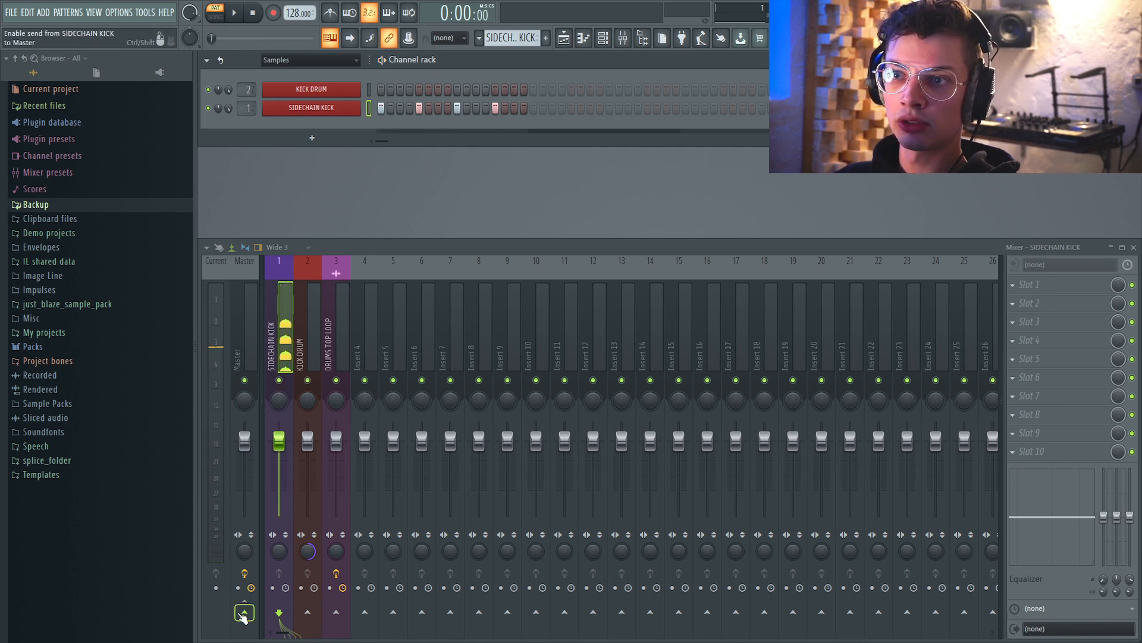
Apply a quick fade-out to the SIDECHAIN KICK sample, then open the KICK DRUM channel's sampler.
left_click(338, 108)
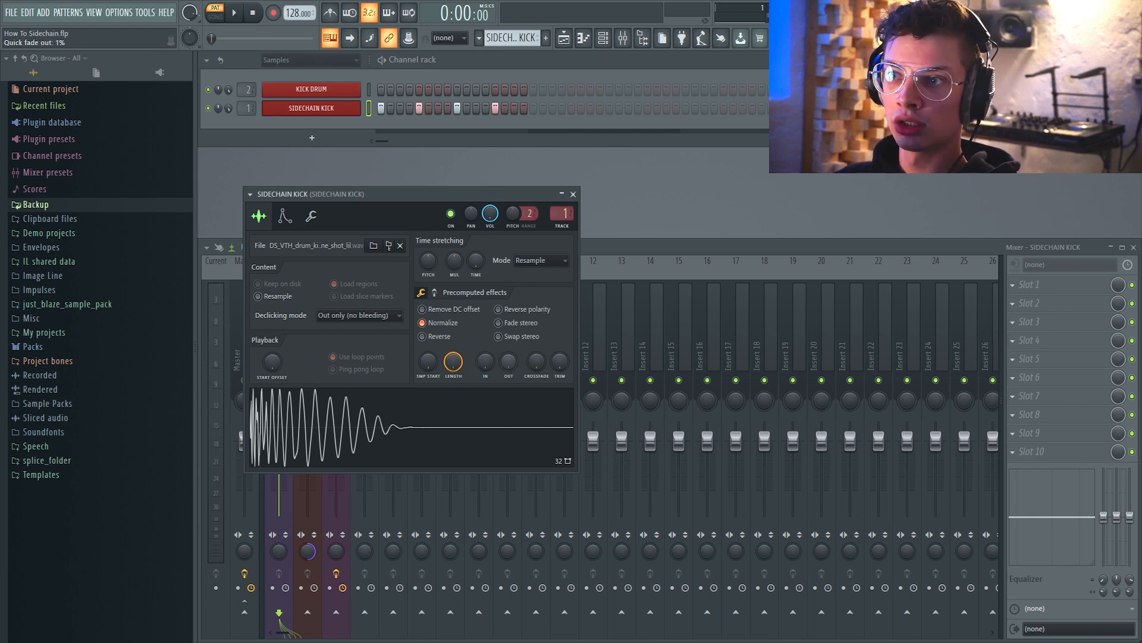
left_click_drag(509, 361, 509, 341)
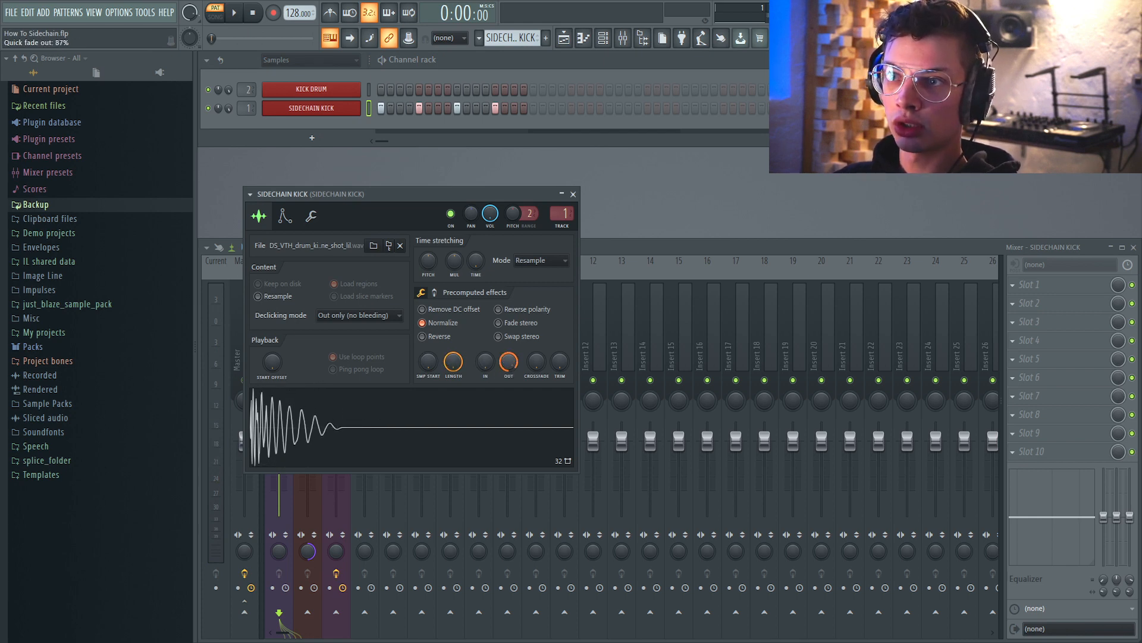
left_click(324, 108)
left_click(324, 91)
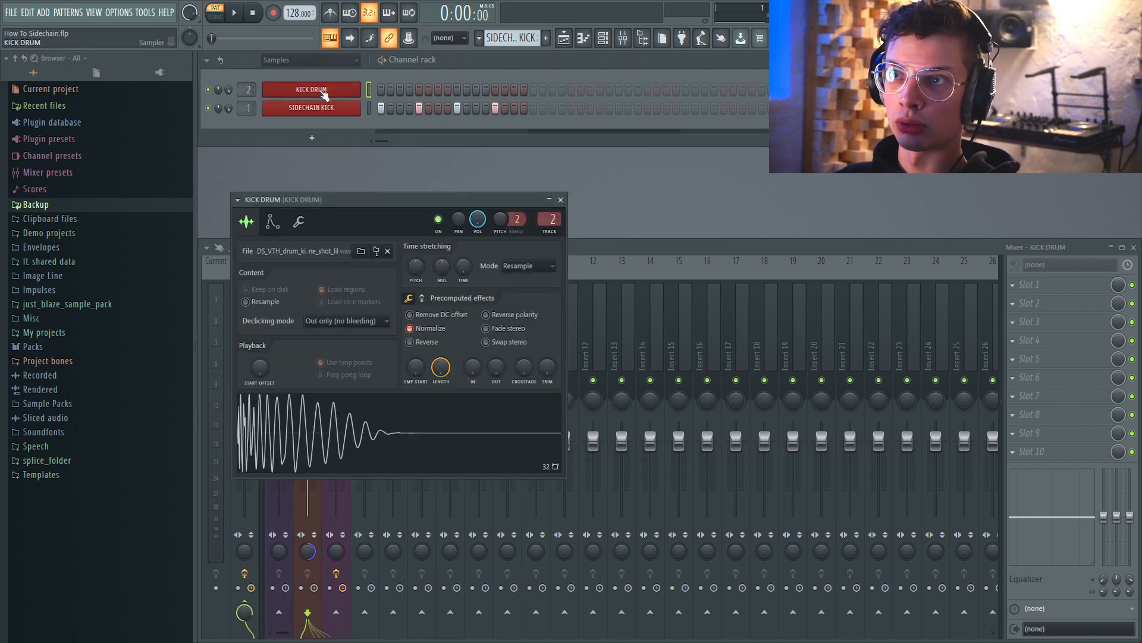
Close the KICK DRUM sampler and filter the channel rack to show the Audio channels.
left_click(324, 91)
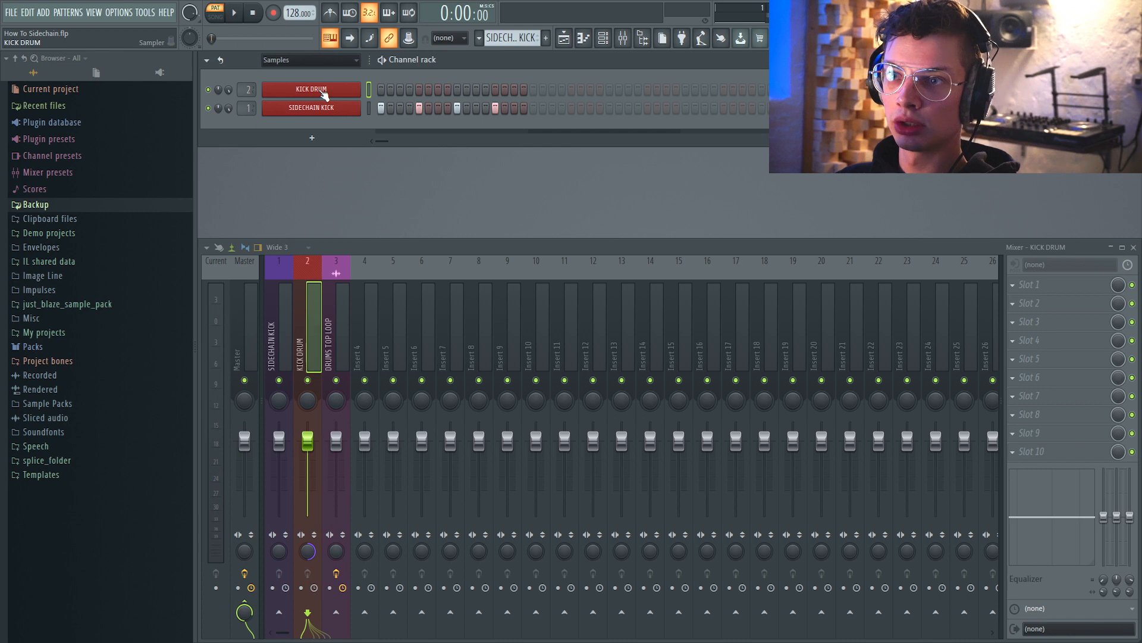
left_click(271, 346)
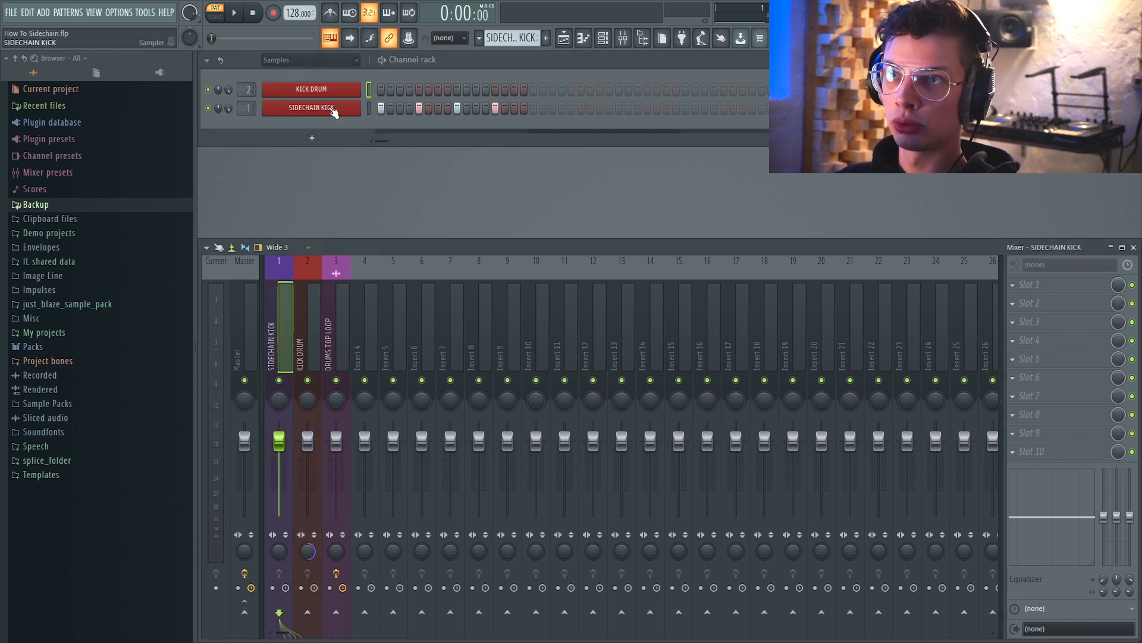
left_click(298, 59)
left_click(287, 88)
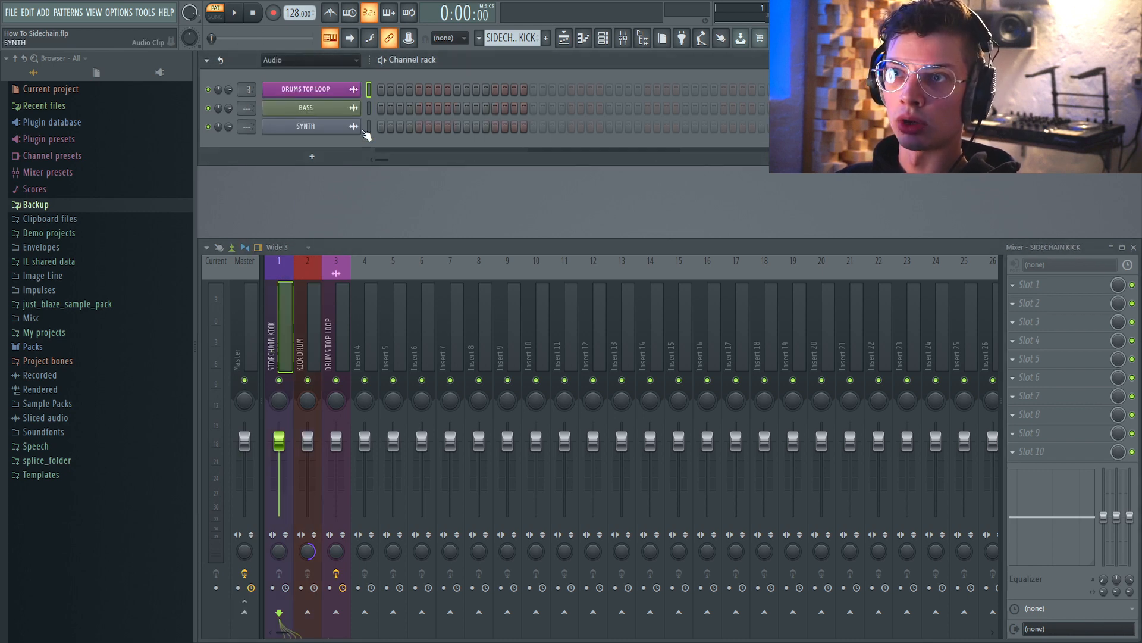
Route the BASS channel to its own free mixer insert.
left_click(346, 113)
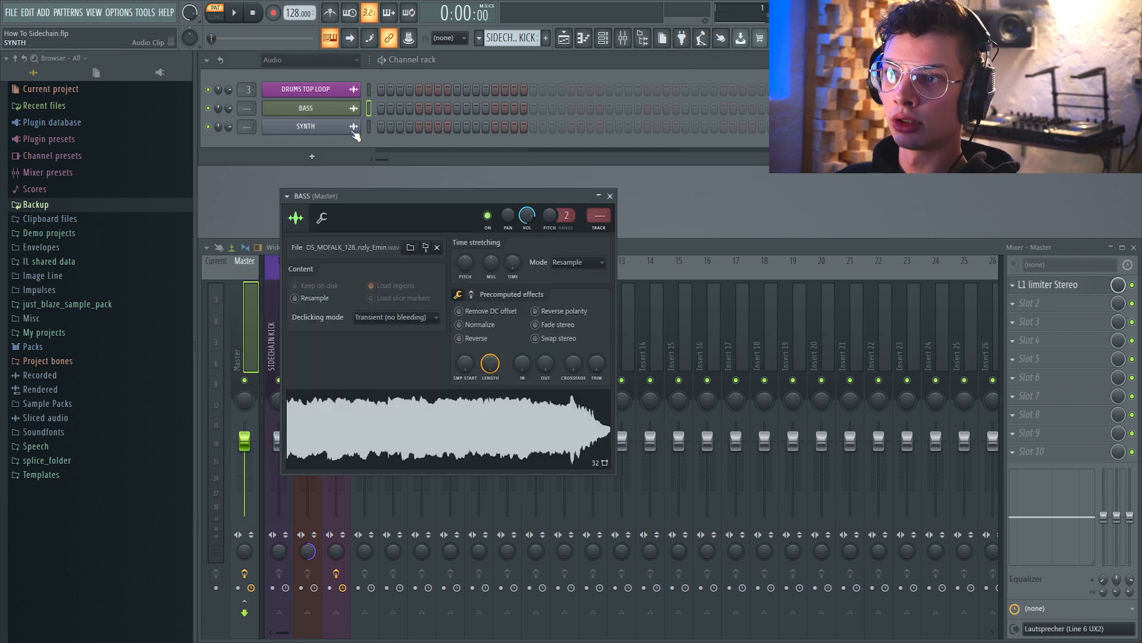
left_click(604, 228)
left_click(610, 195)
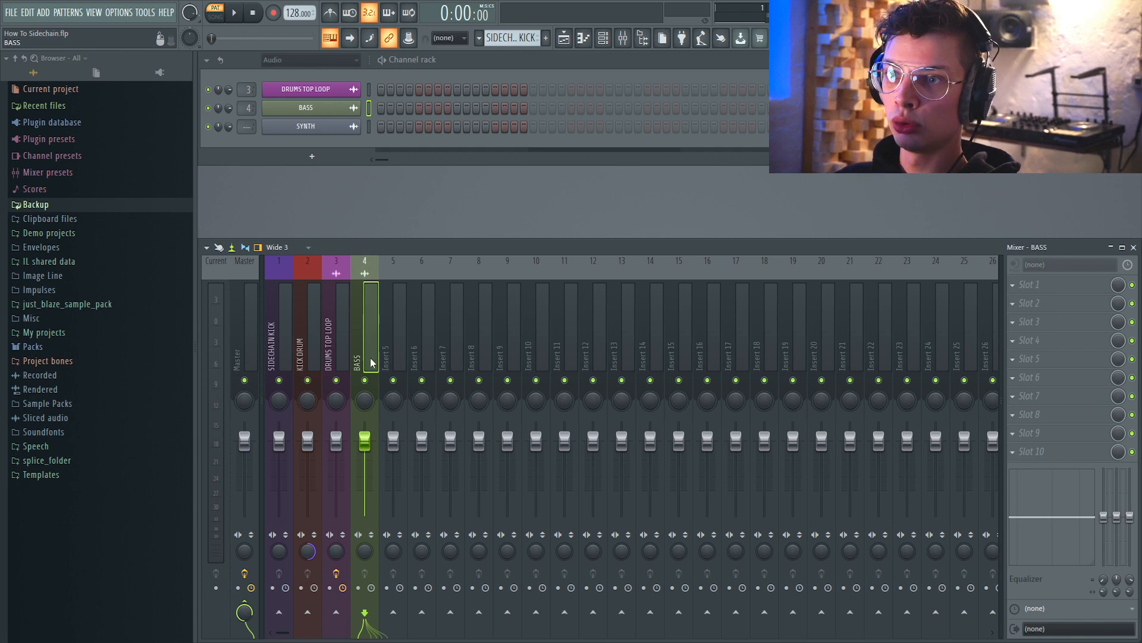
Sidechain the SIDECHAIN KICK mixer insert to the BASS insert.
left_click(275, 349)
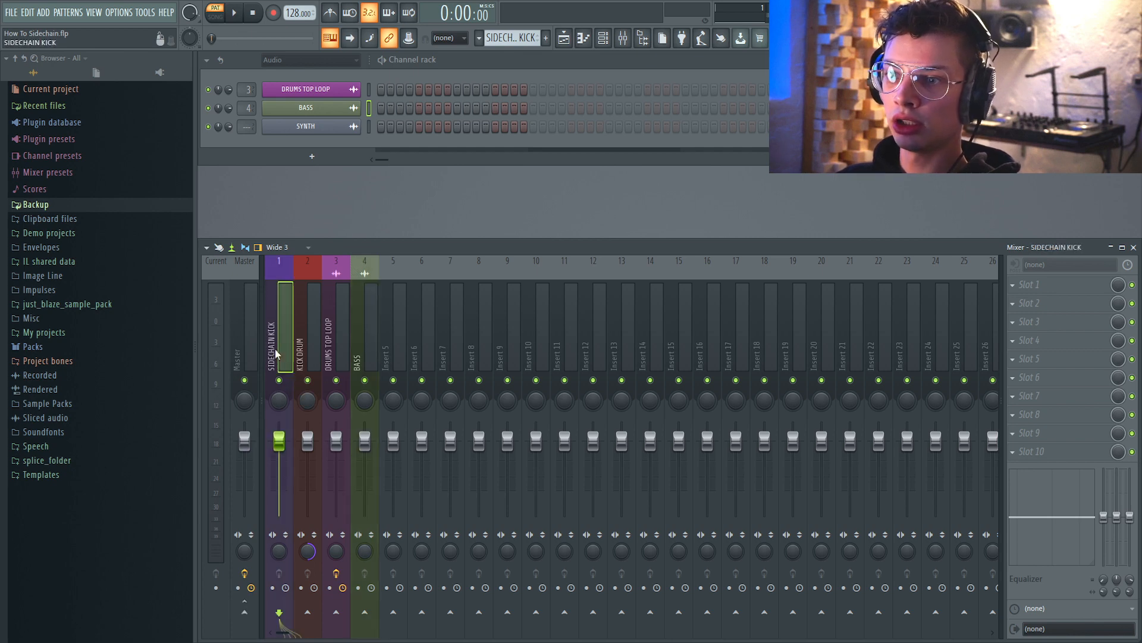
right_click(366, 614)
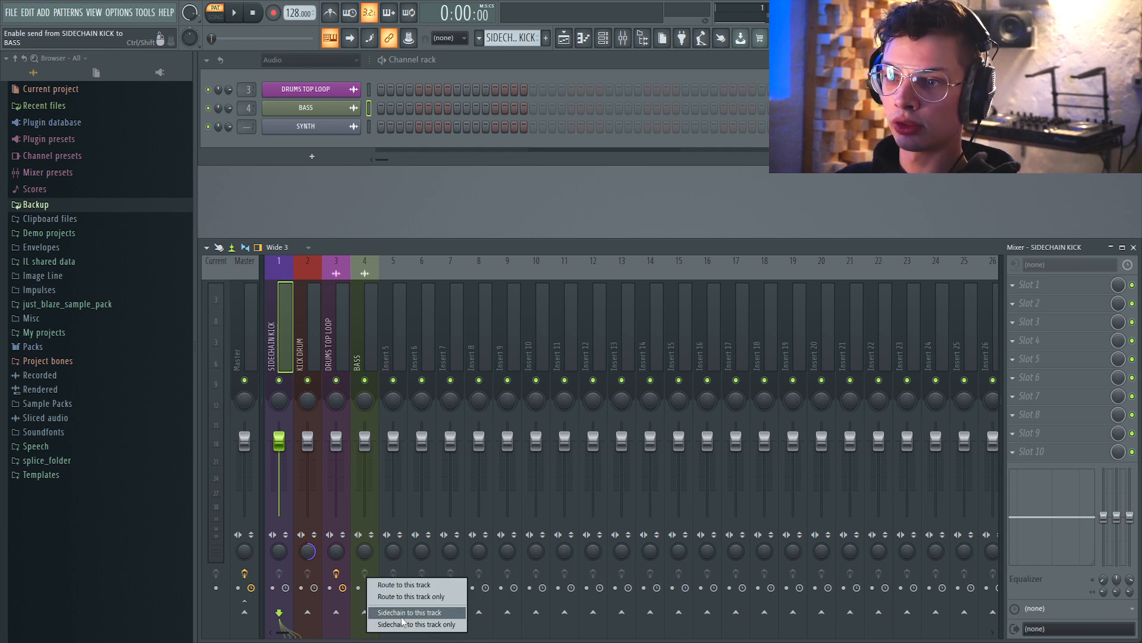
left_click(444, 616)
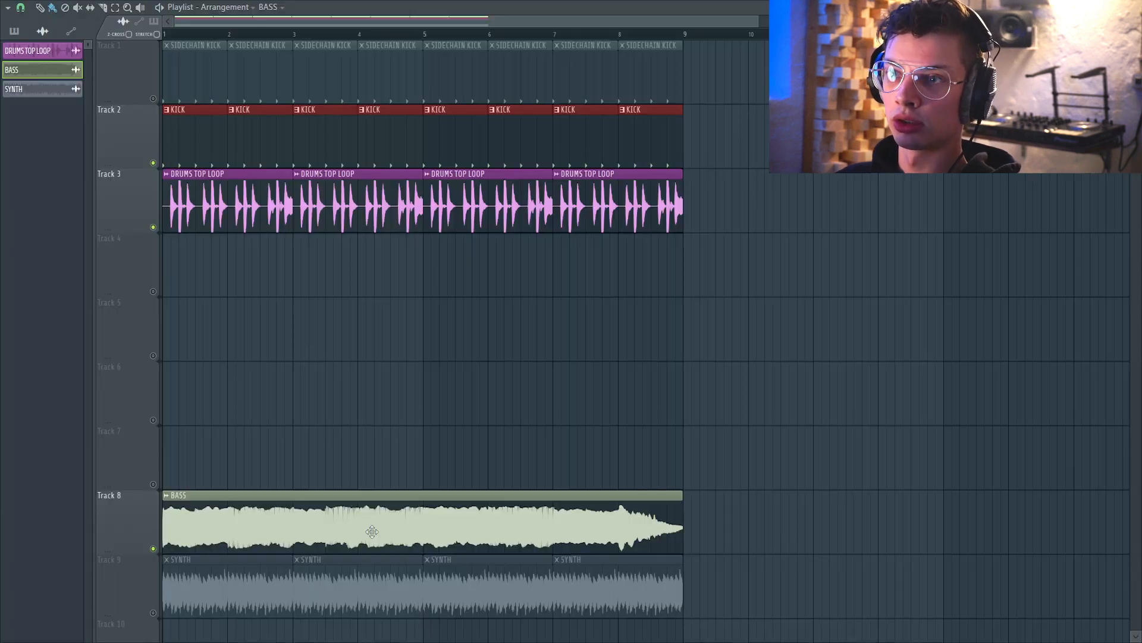
In the playlist, enable the SIDECHAIN KICK track and mute the KICK and DRUMS TOP LOOP tracks.
left_click(153, 163)
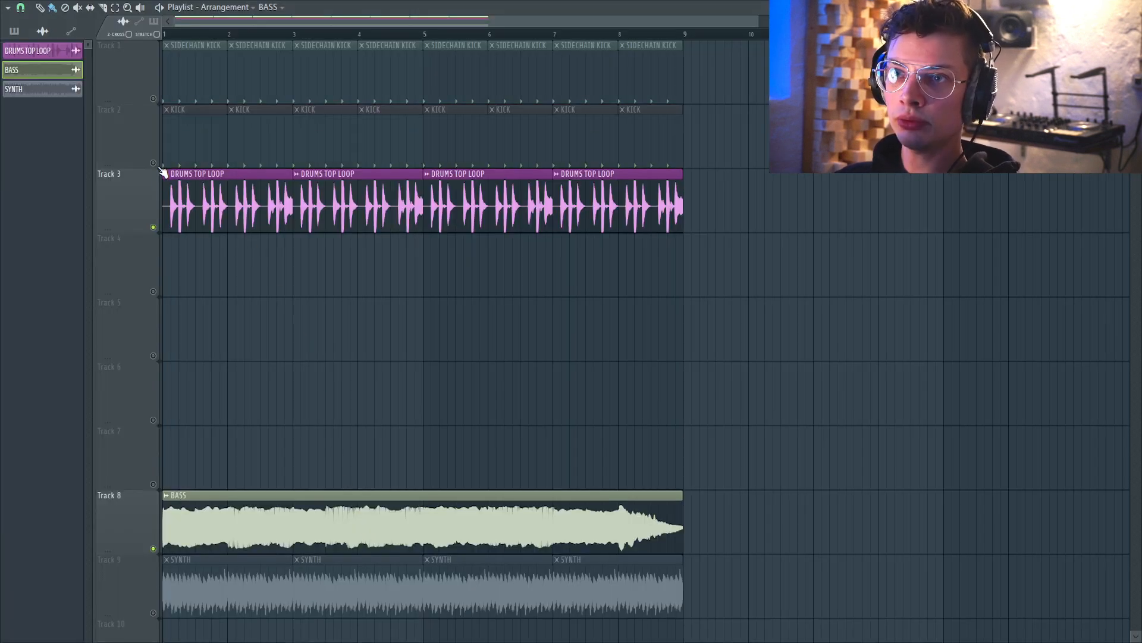
left_click(156, 228)
left_click(154, 99)
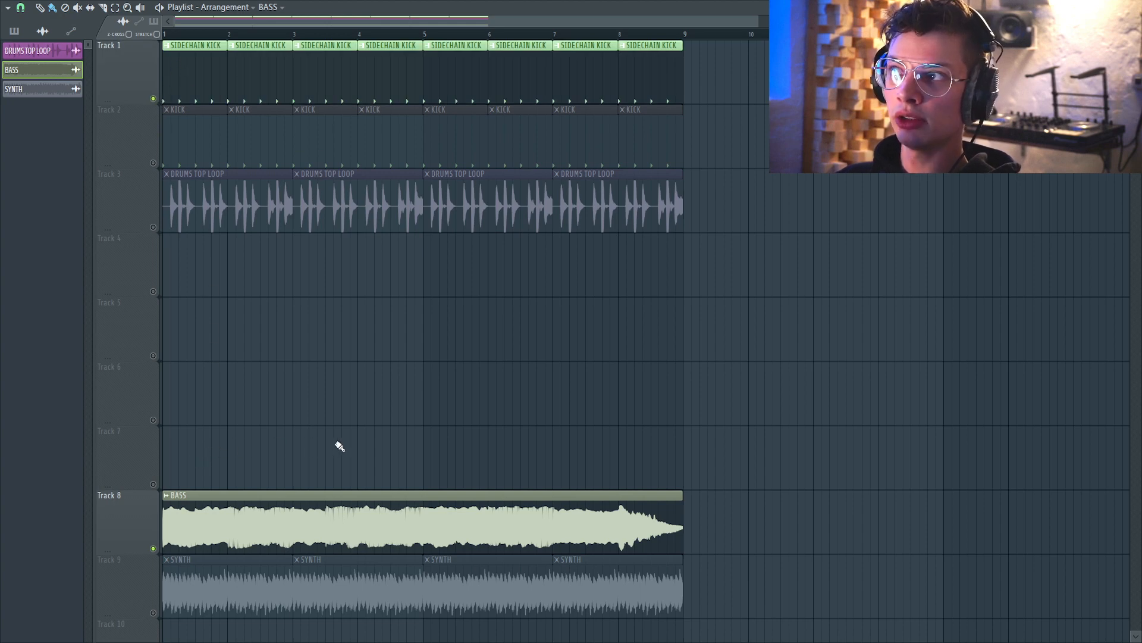
Load Fruity Limiter into an effect slot on the BASS mixer insert.
key("F5")
left_click(363, 333)
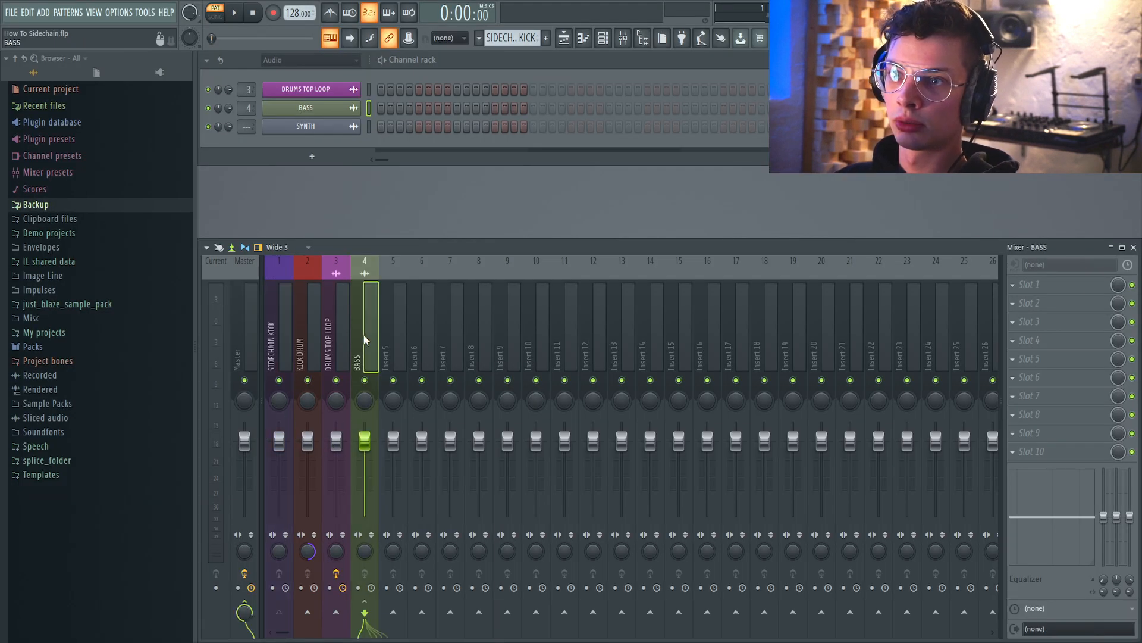
left_click(1035, 415)
mouse_move(1023, 364)
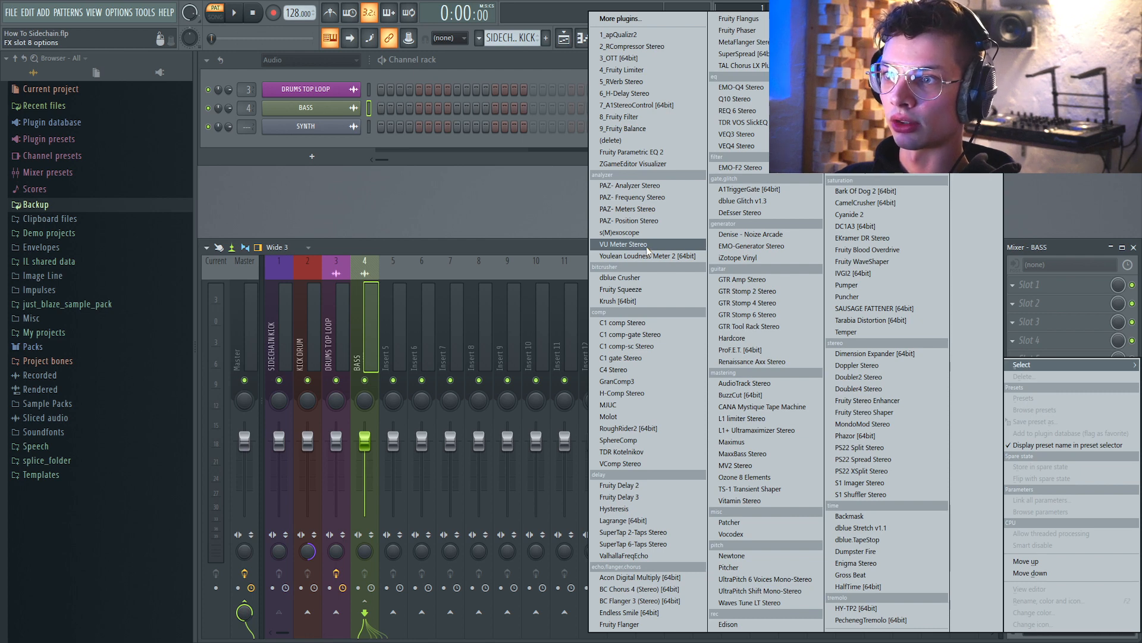
left_click(629, 71)
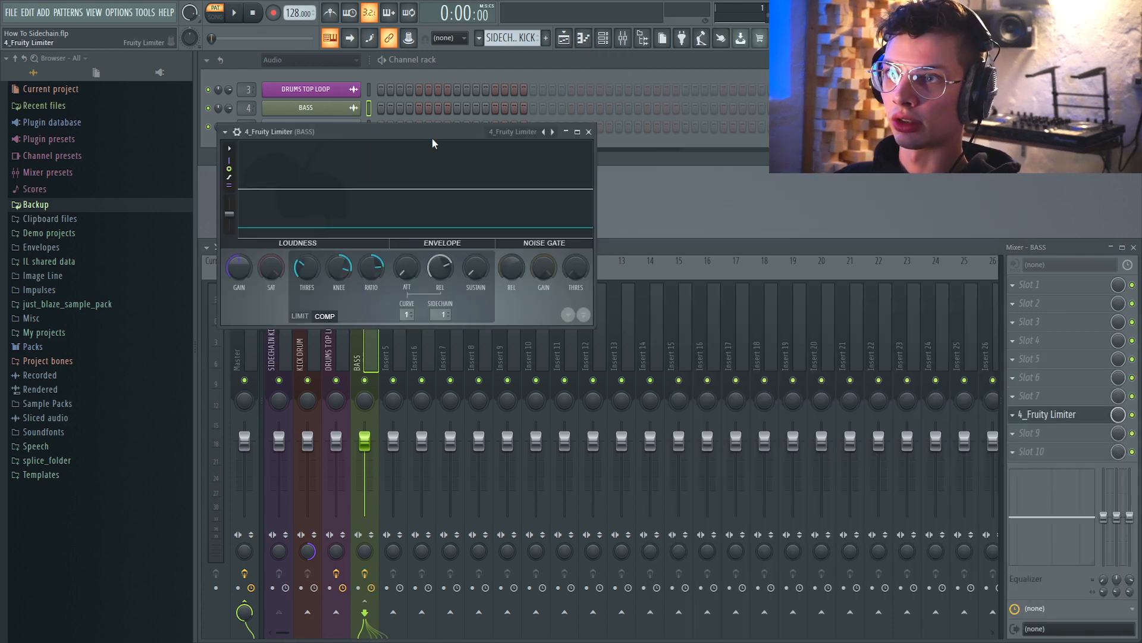
Load the limiter's Default preset and enlarge its window.
left_click_drag(432, 132, 543, 201)
left_click(445, 257)
mouse_move(484, 308)
left_click(627, 305)
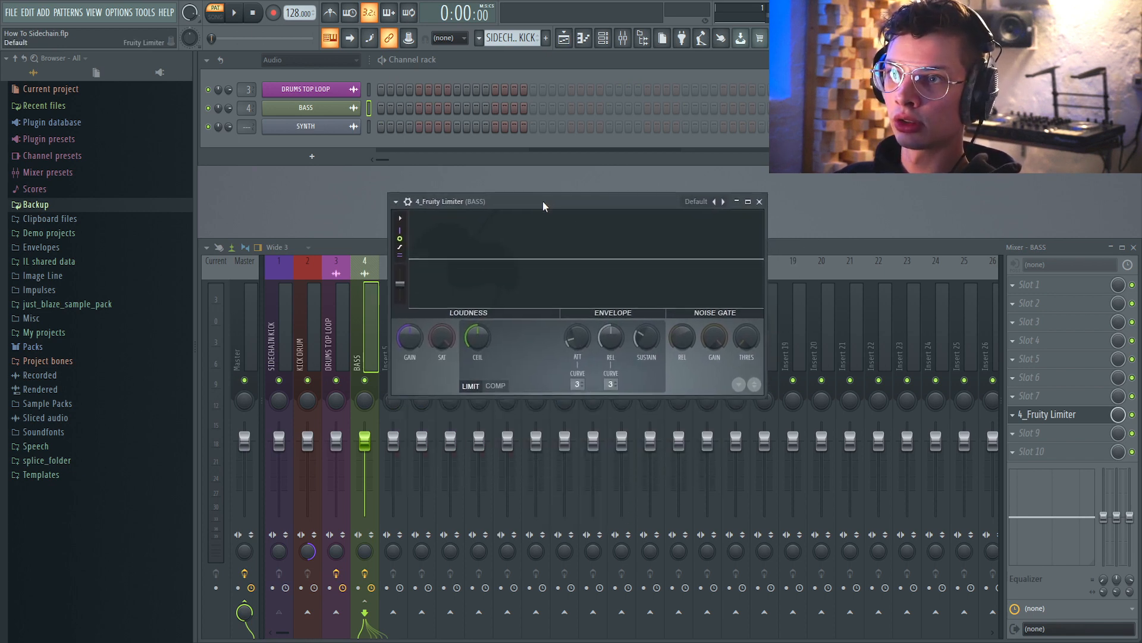
left_click_drag(763, 394, 984, 534)
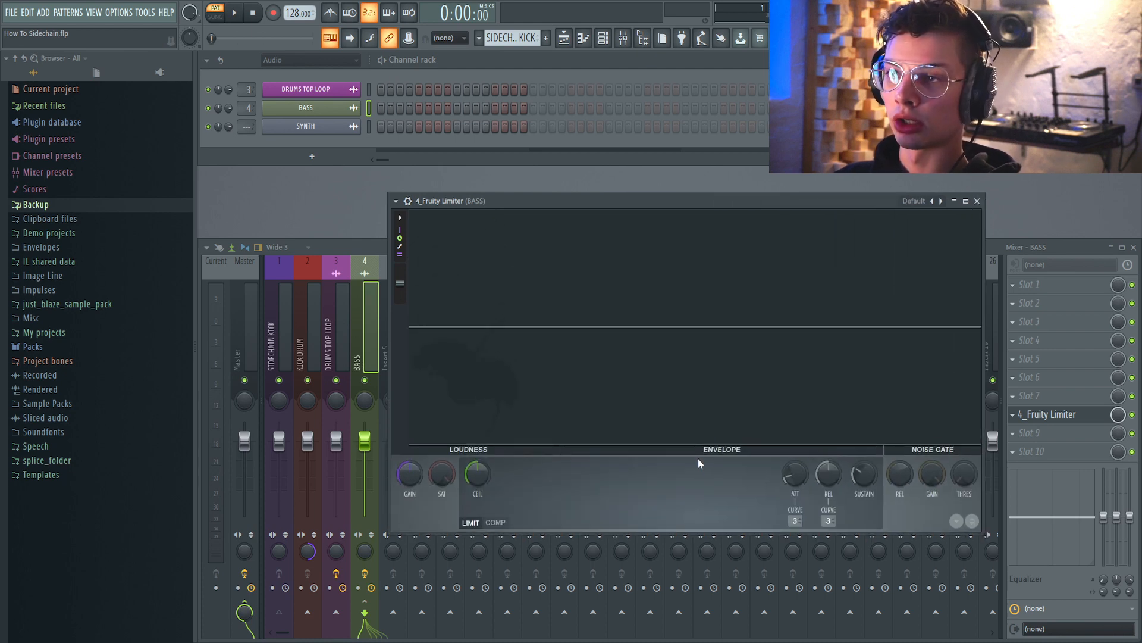
Switch the limiter to compressor mode and set its sidechain input to SIDECHAIN KICK.
left_click(496, 522)
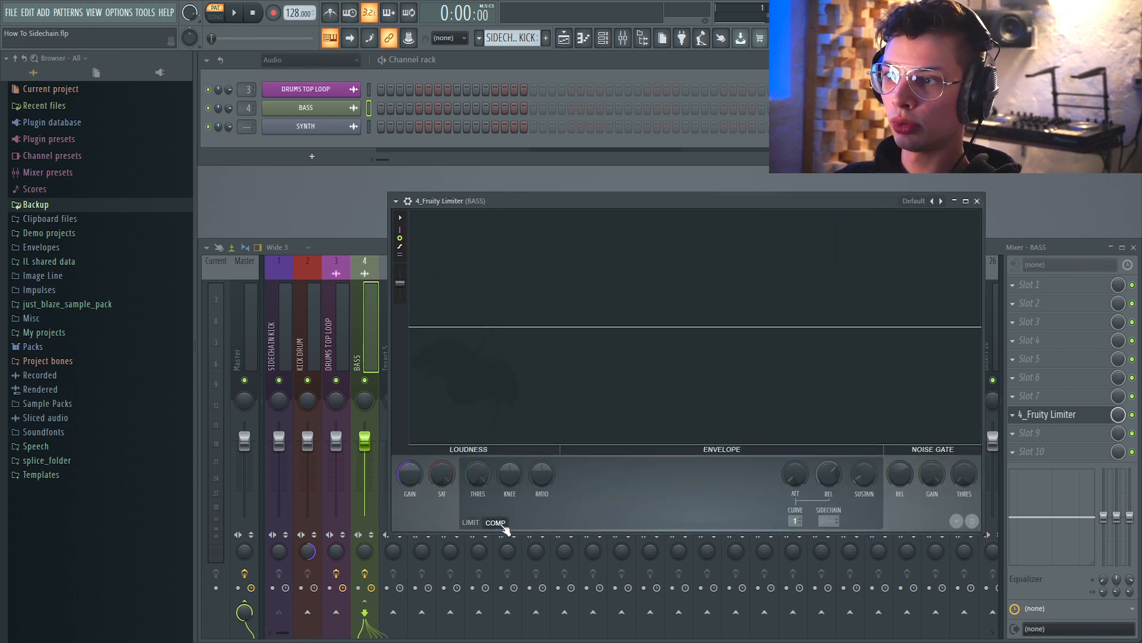
left_click(835, 523)
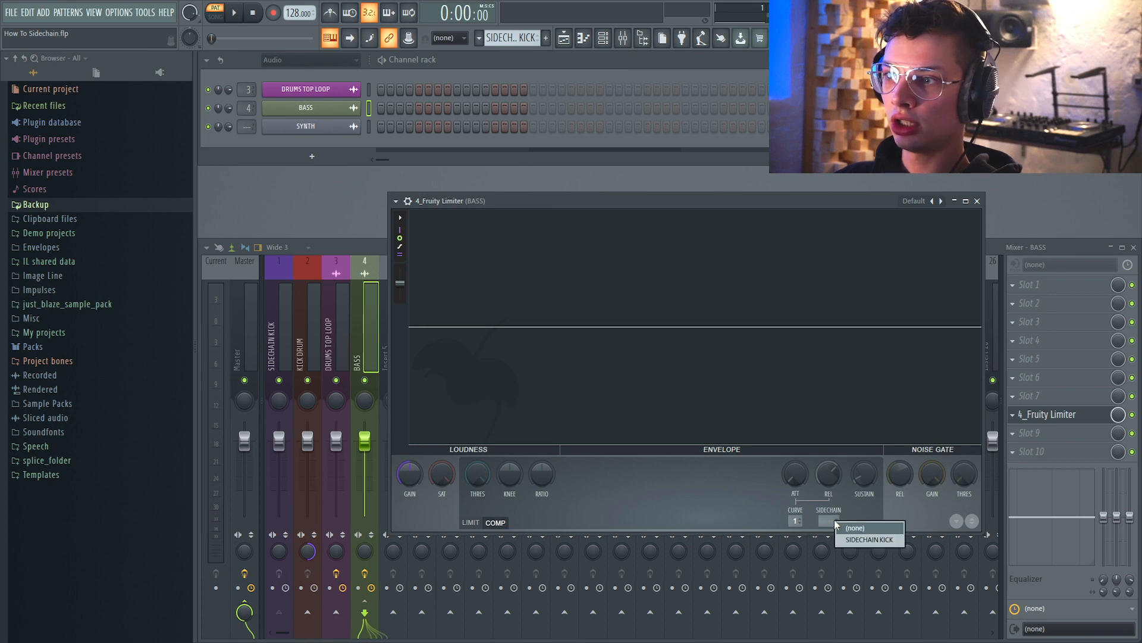
left_click(850, 540)
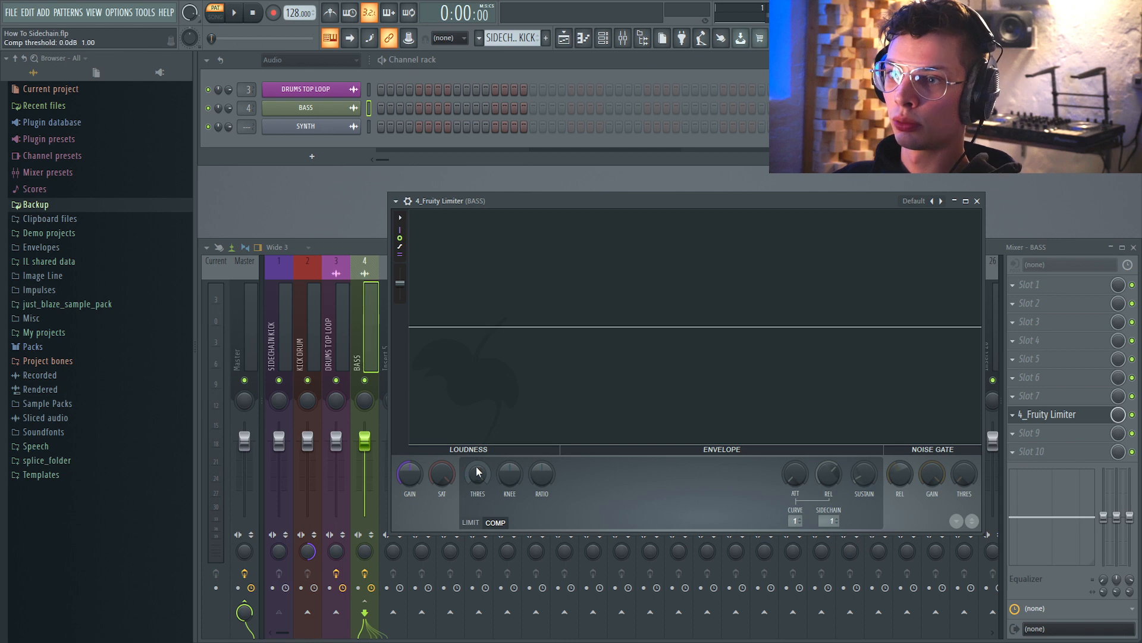
Lower the compressor threshold and raise the ratio to 20:1.
left_click_drag(477, 472, 477, 505)
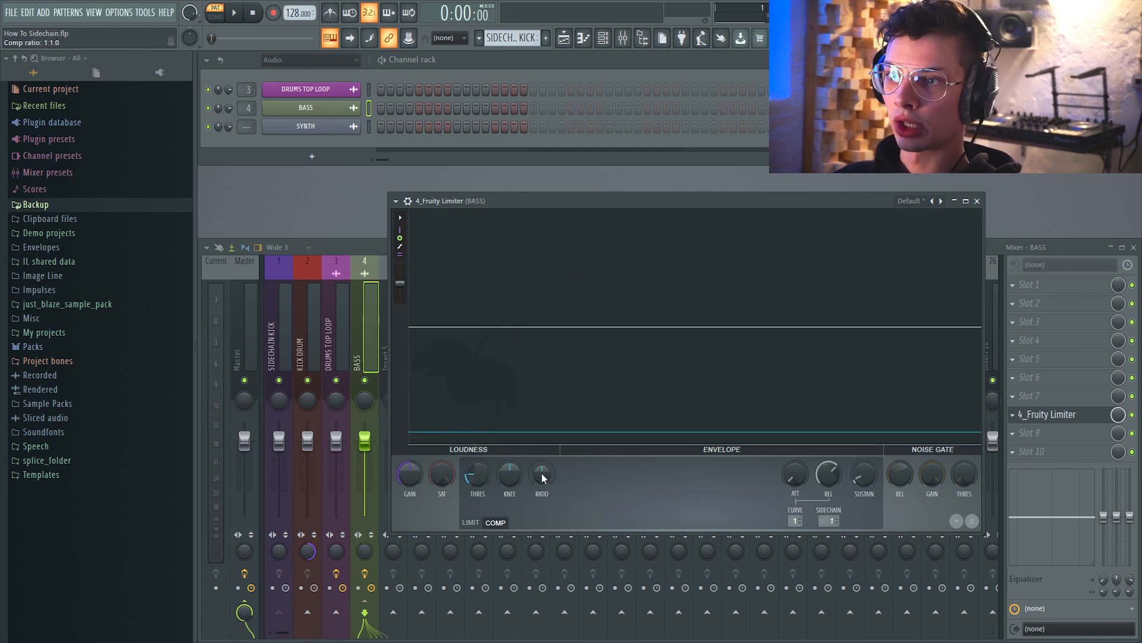
left_click_drag(542, 476, 542, 476)
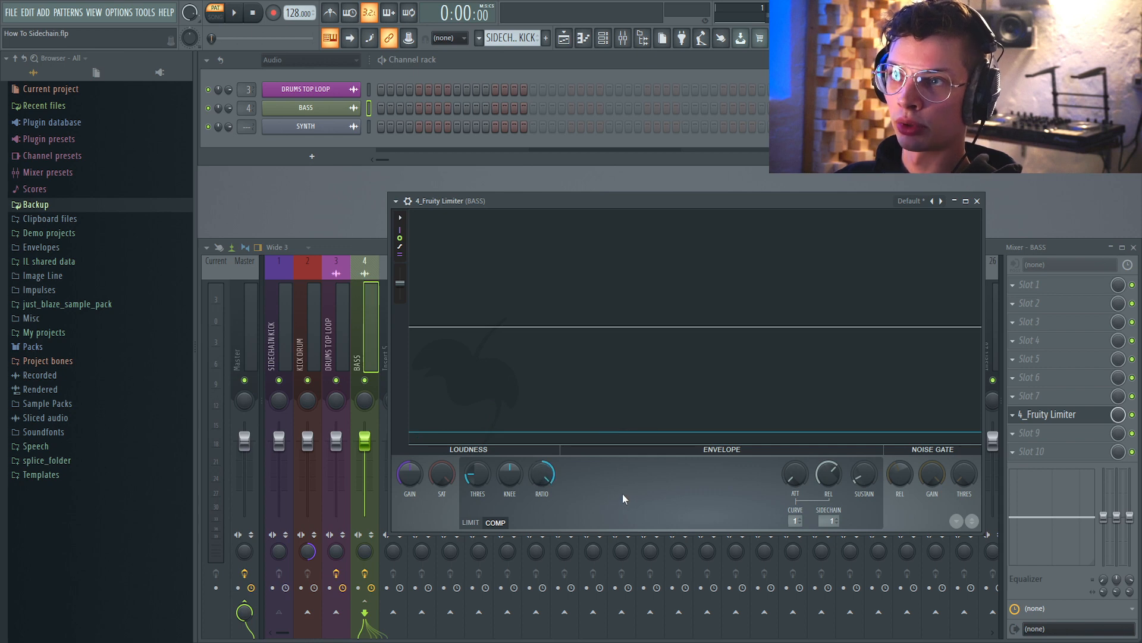
left_click_drag(533, 201, 525, 200)
Switch to song mode and play the arrangement to hear the compression on the bass.
key("space")
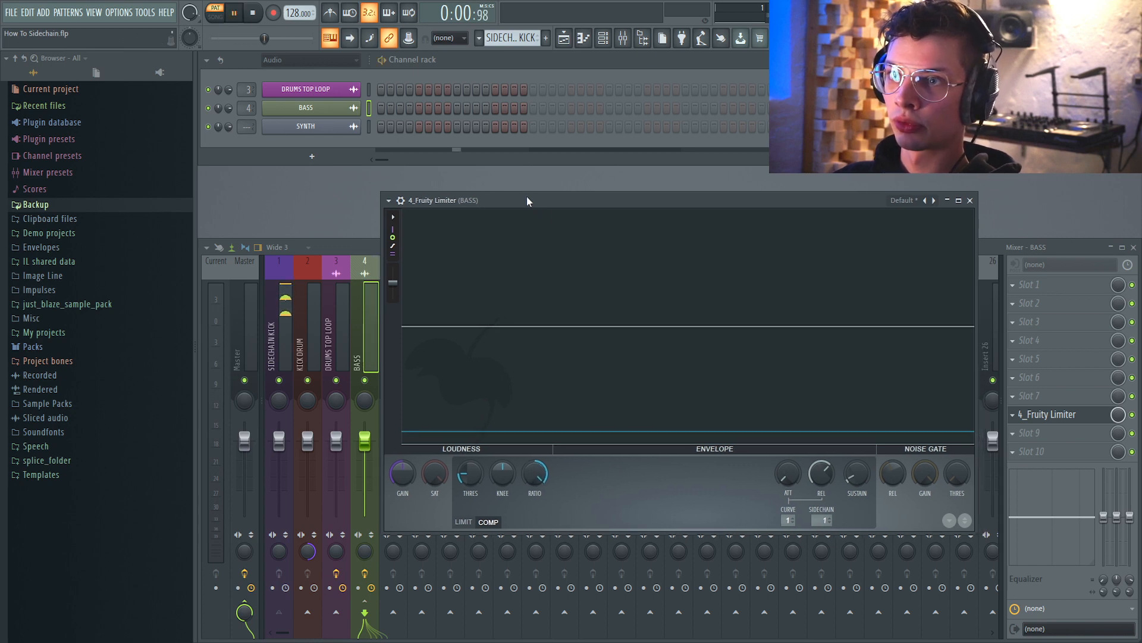
key("space")
left_click(215, 14)
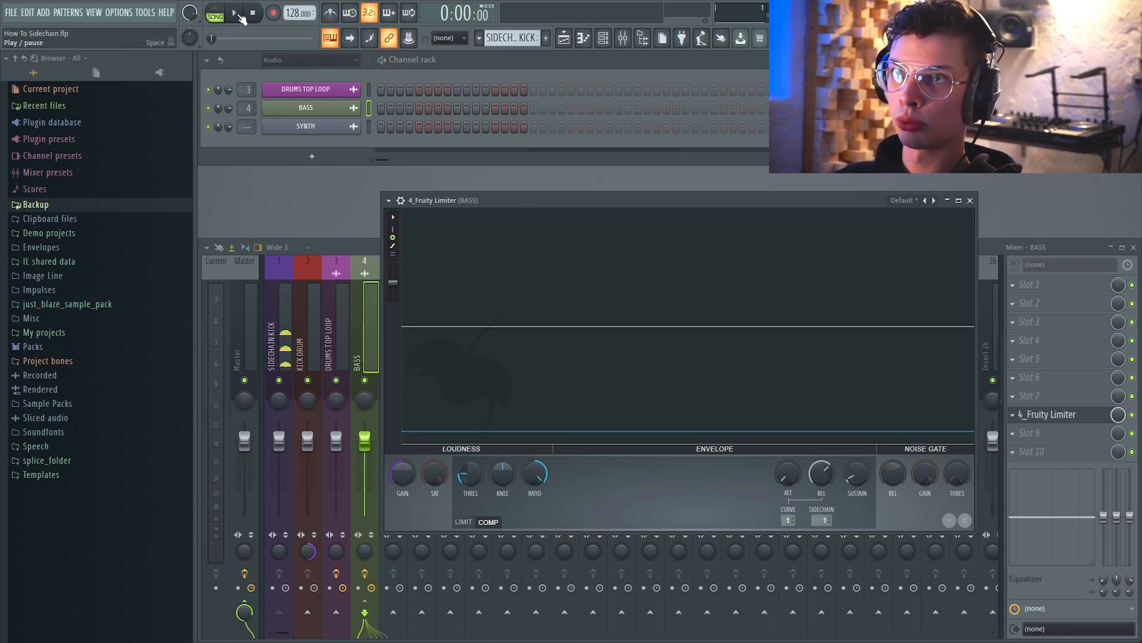
left_click(236, 15)
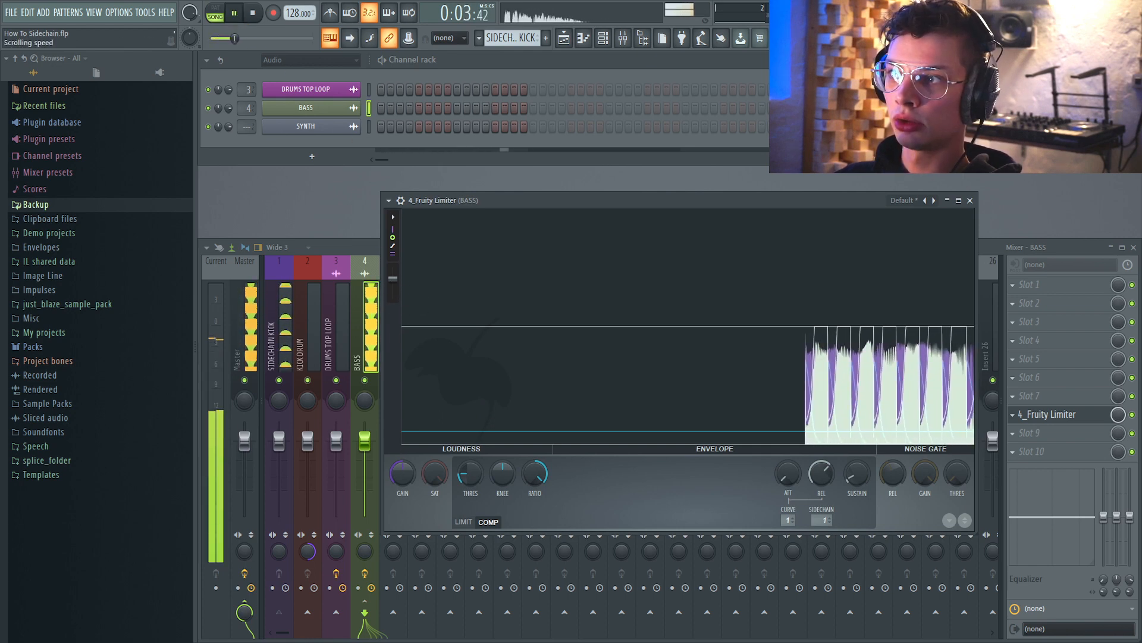
left_click_drag(393, 282, 394, 273)
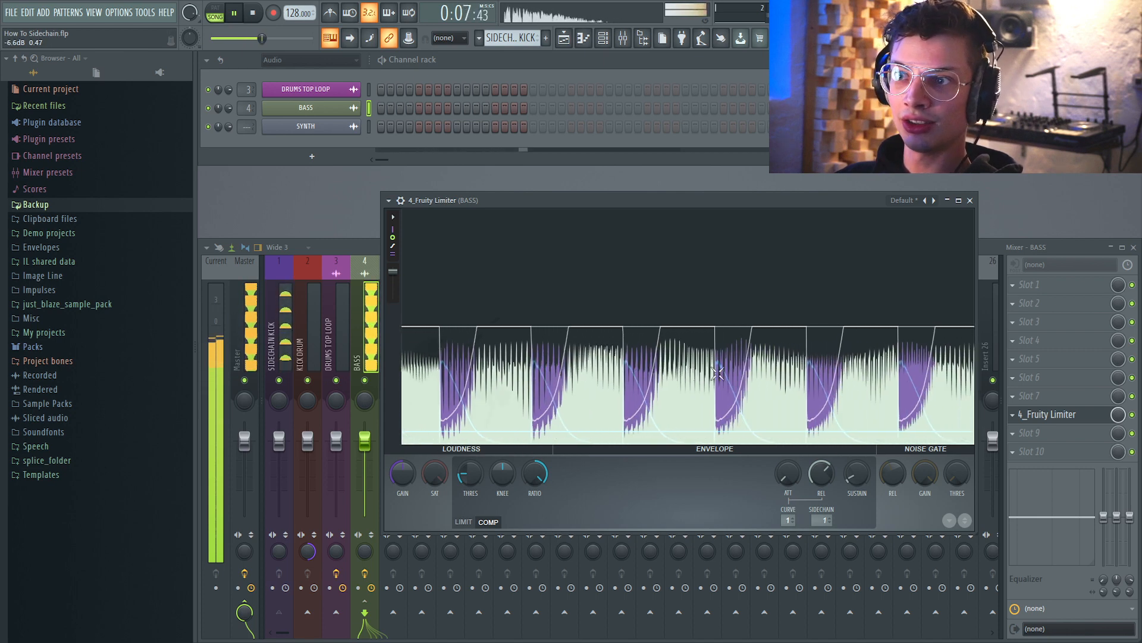
key("space")
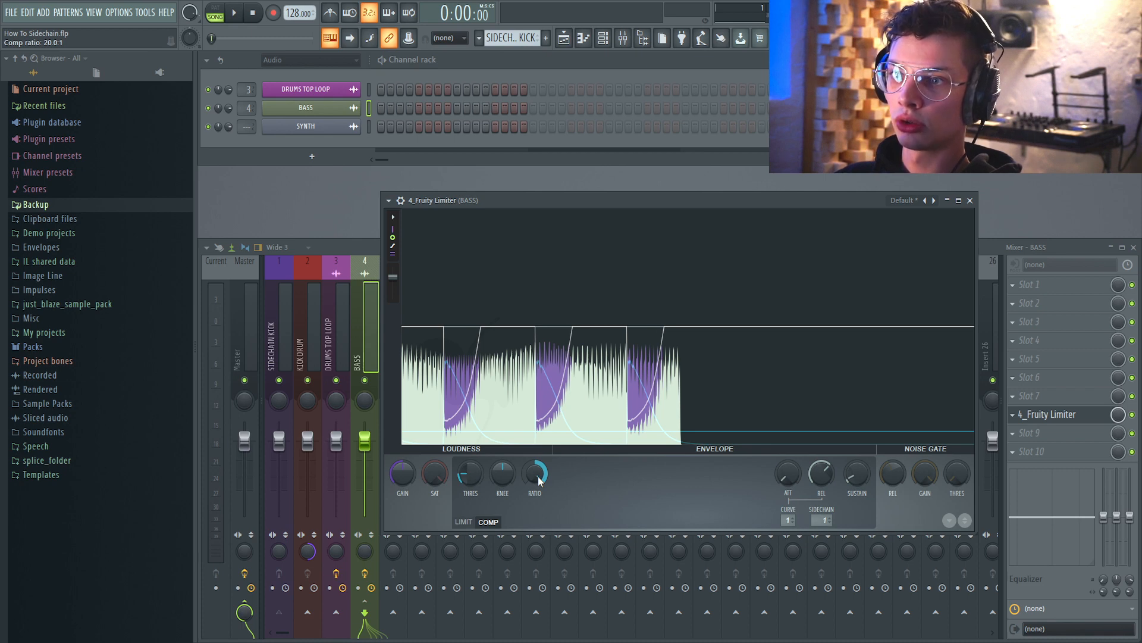
Fine-tune the compressor ratio and threshold while auditioning the song.
key("space")
mouse_move(538, 476)
left_mouse_down()
mouse_move(538, 518)
mouse_move(538, 481)
left_mouse_up()
key("space")
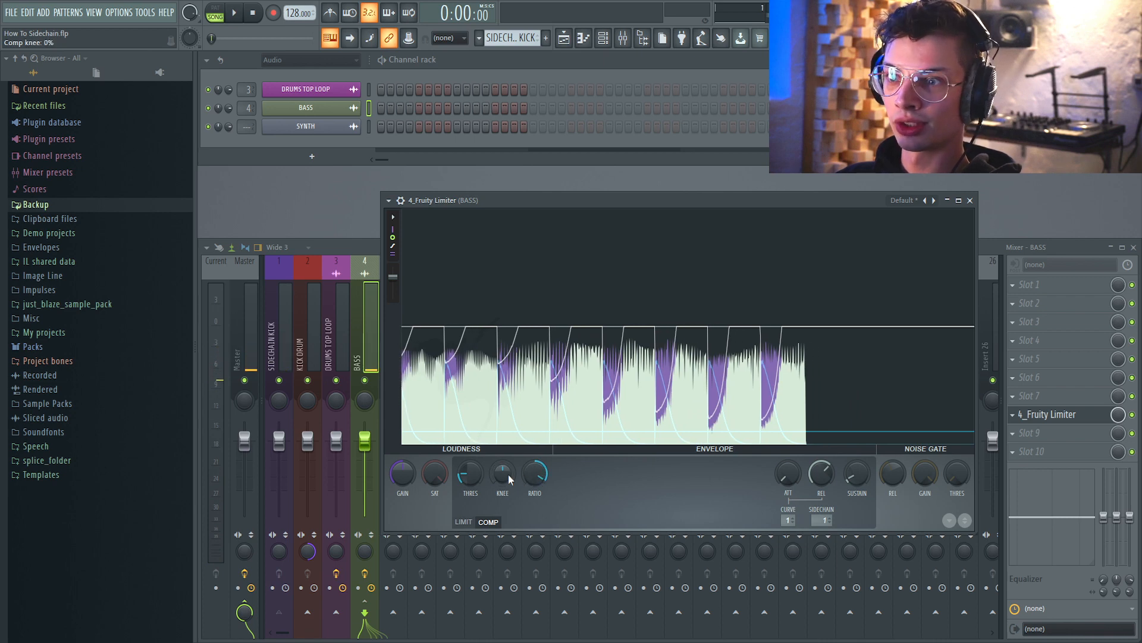
key("space")
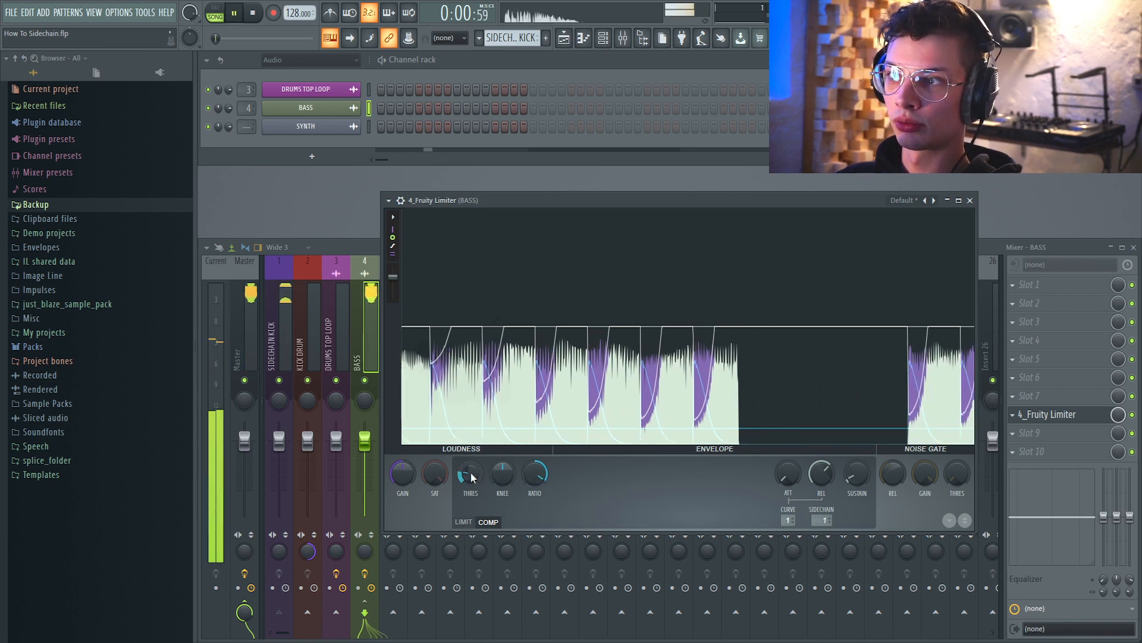
left_click_drag(471, 473, 471, 470)
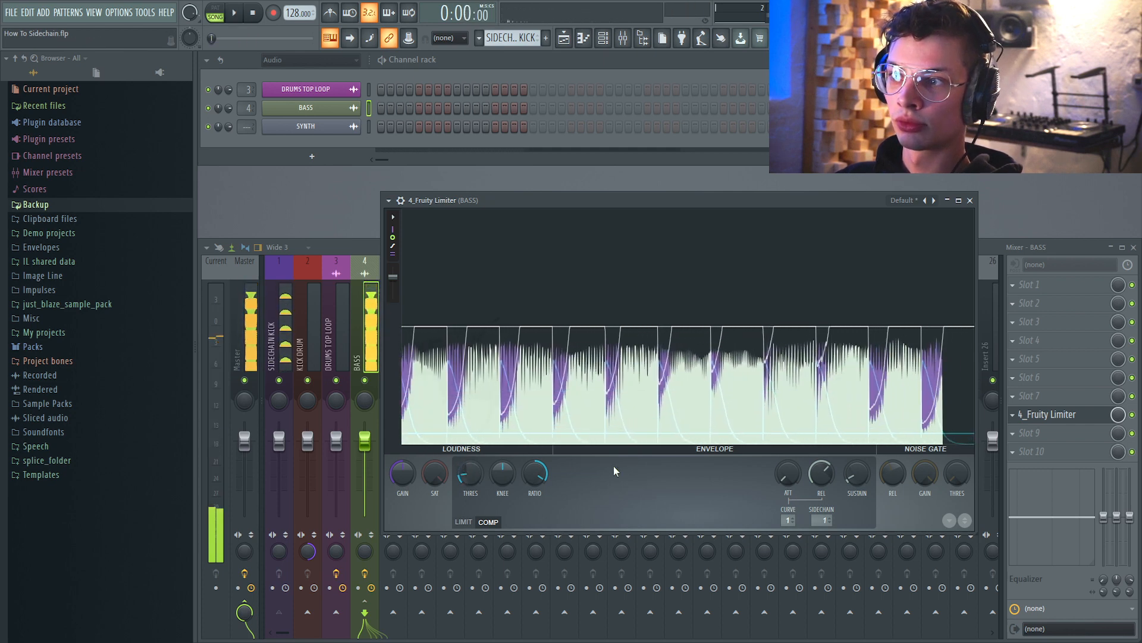
key("space")
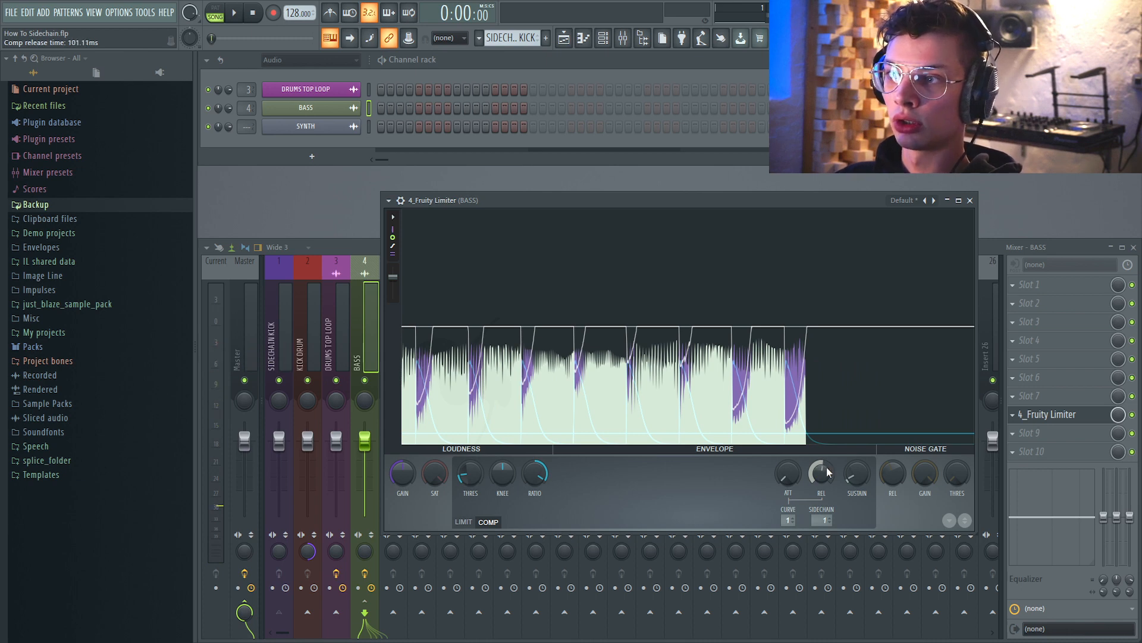
Lengthen the compressor release to about 810 ms while auditioning the song.
key("space")
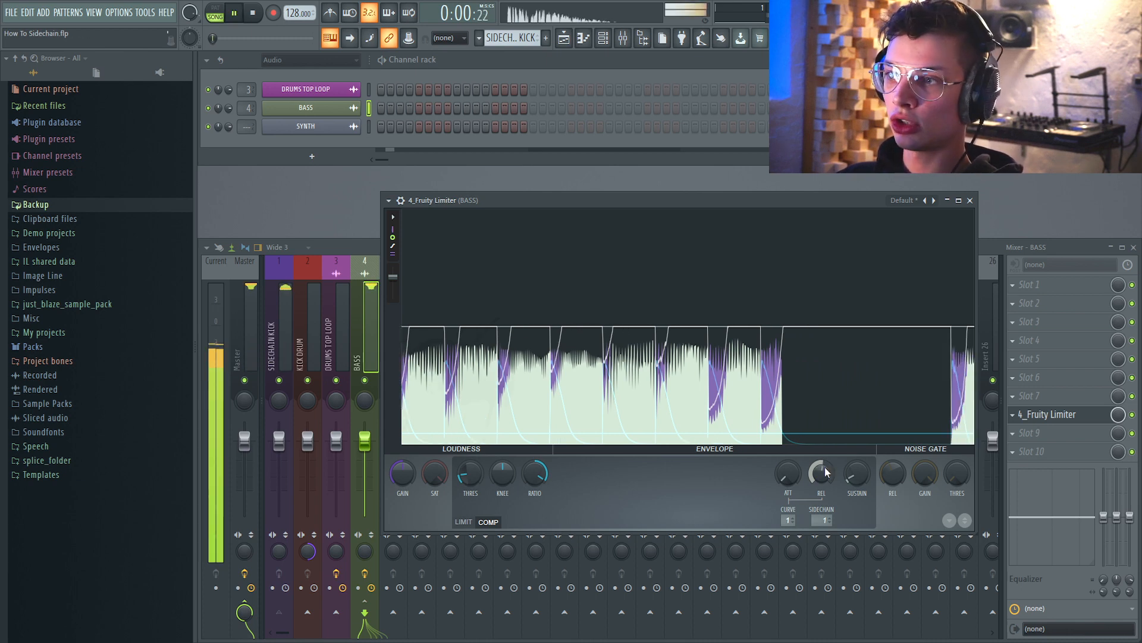
left_click_drag(825, 471, 825, 461)
key("space")
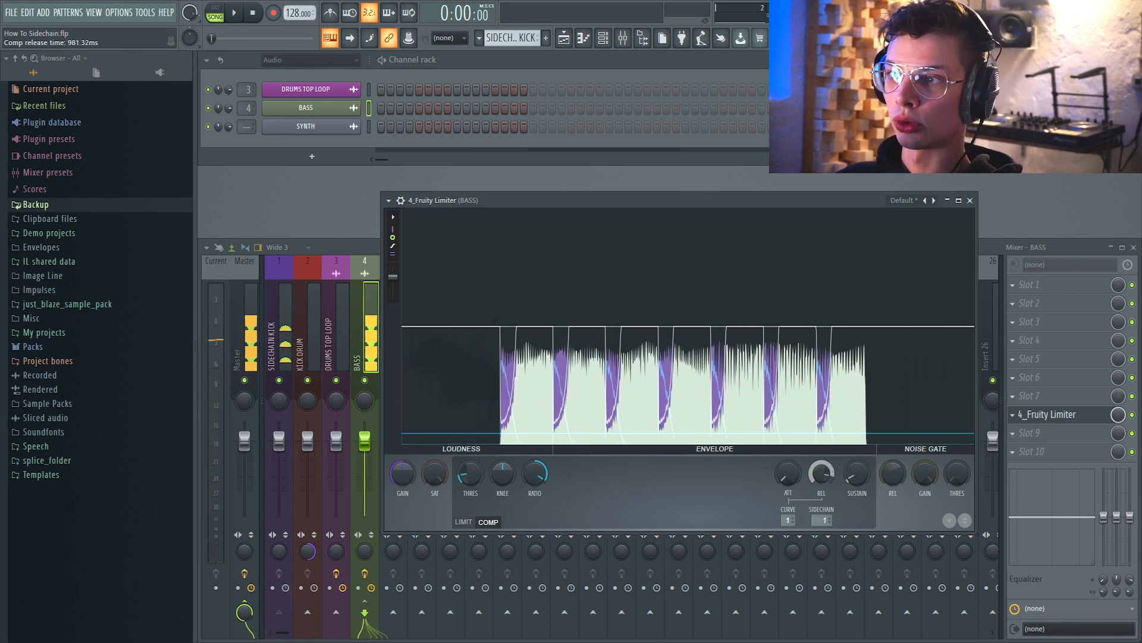
key("space")
left_click_drag(825, 469, 825, 461)
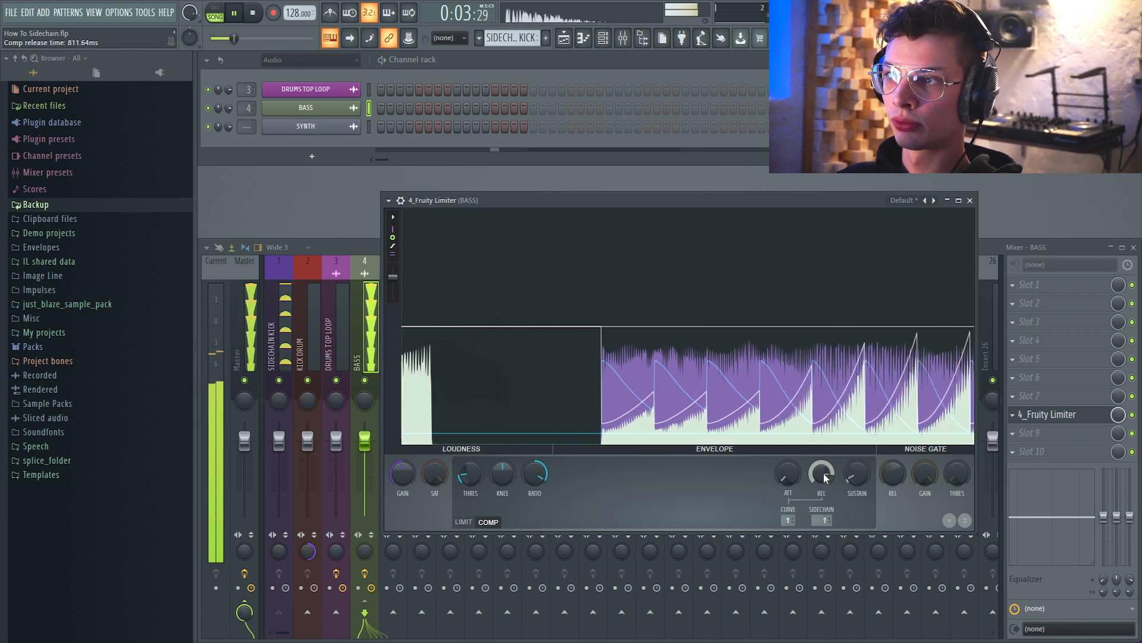
key("space")
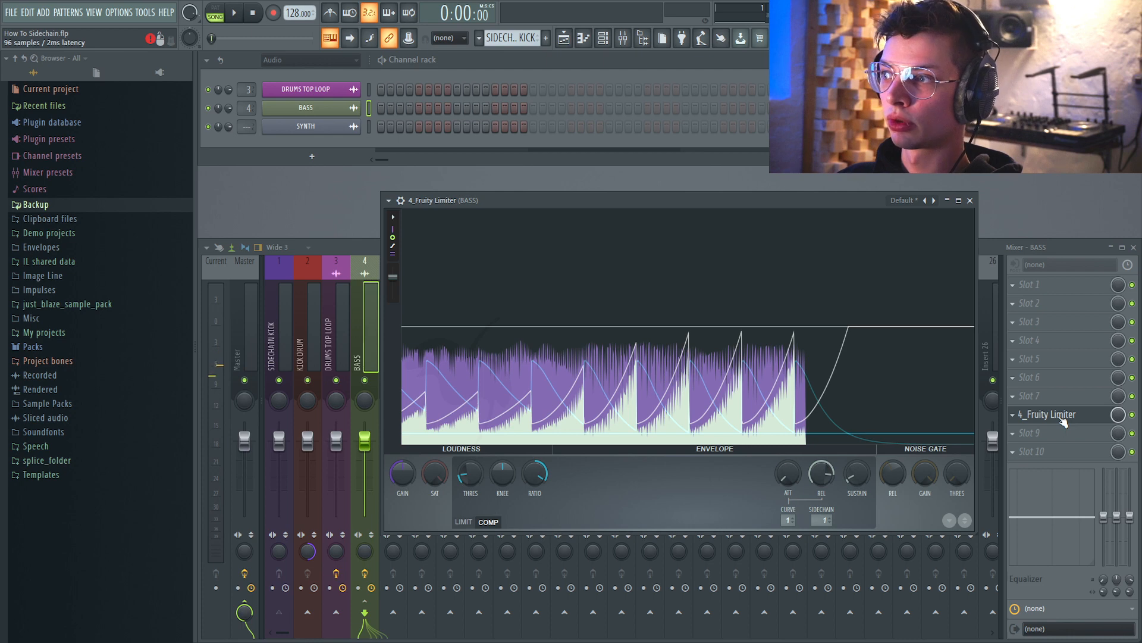
Save the limiter settings as a preset named sidechain, overwriting the existing preset file.
left_click(388, 201)
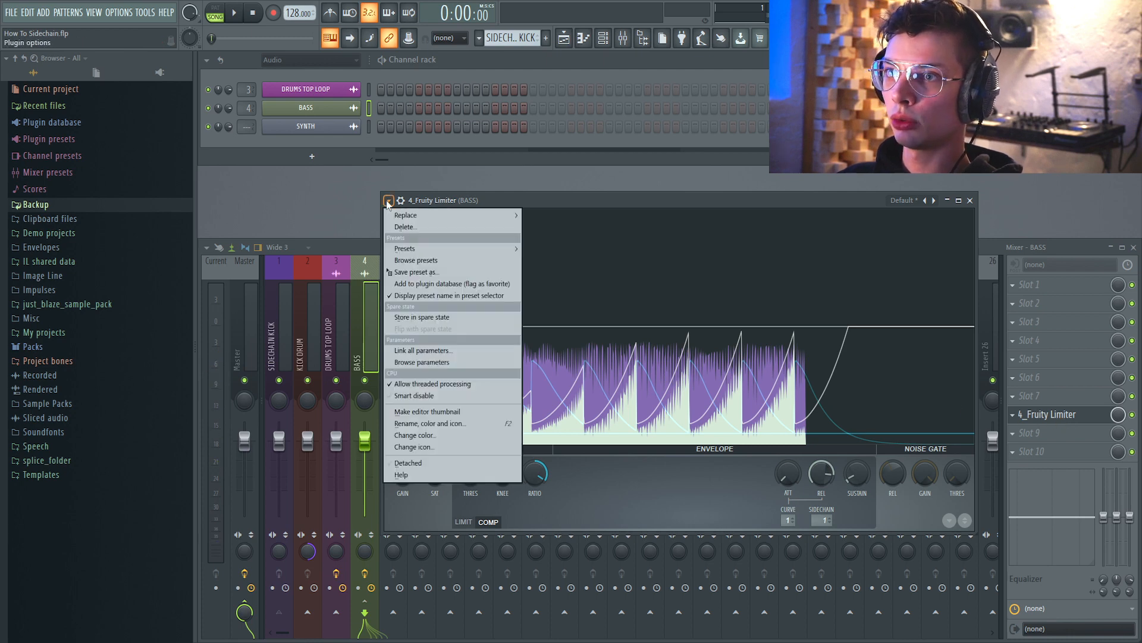
left_click(423, 271)
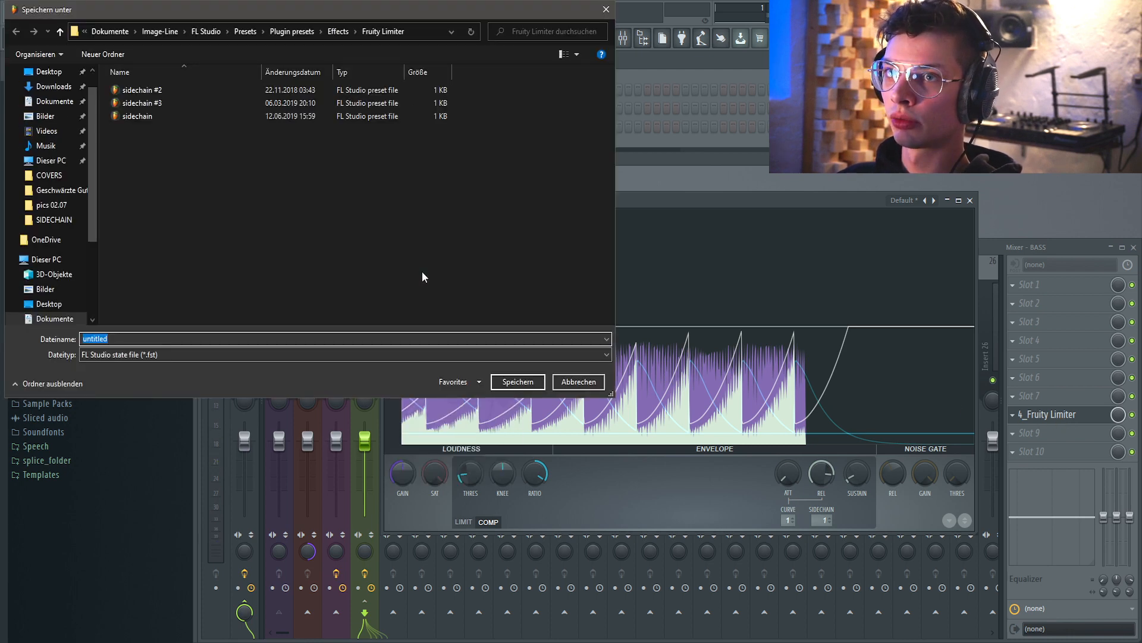
left_click(142, 117)
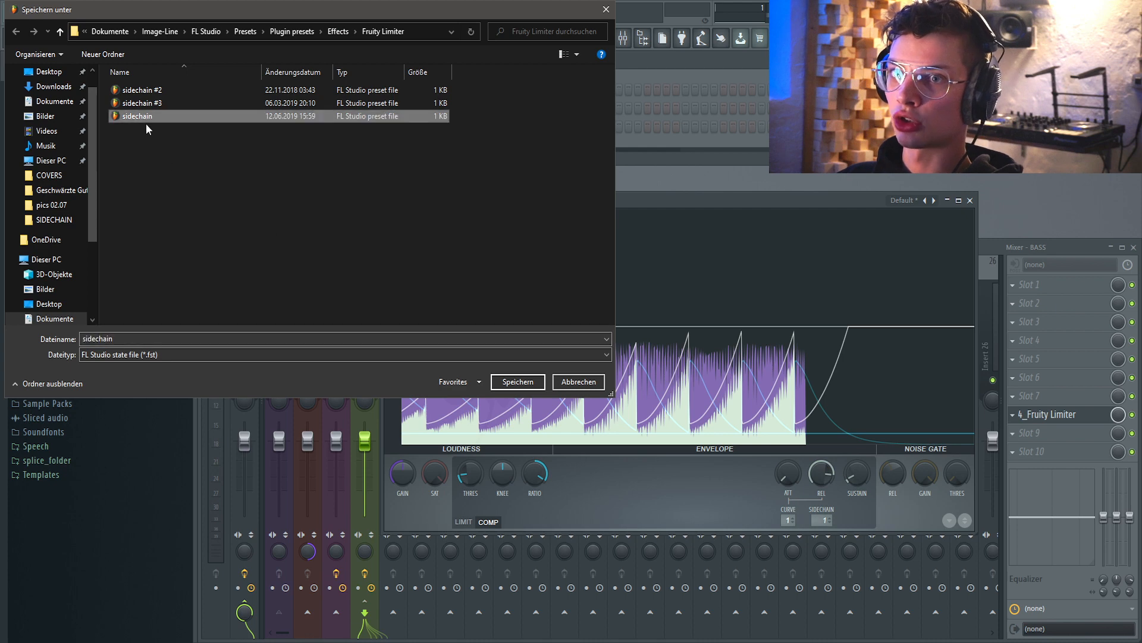
left_click(518, 382)
left_click(602, 331)
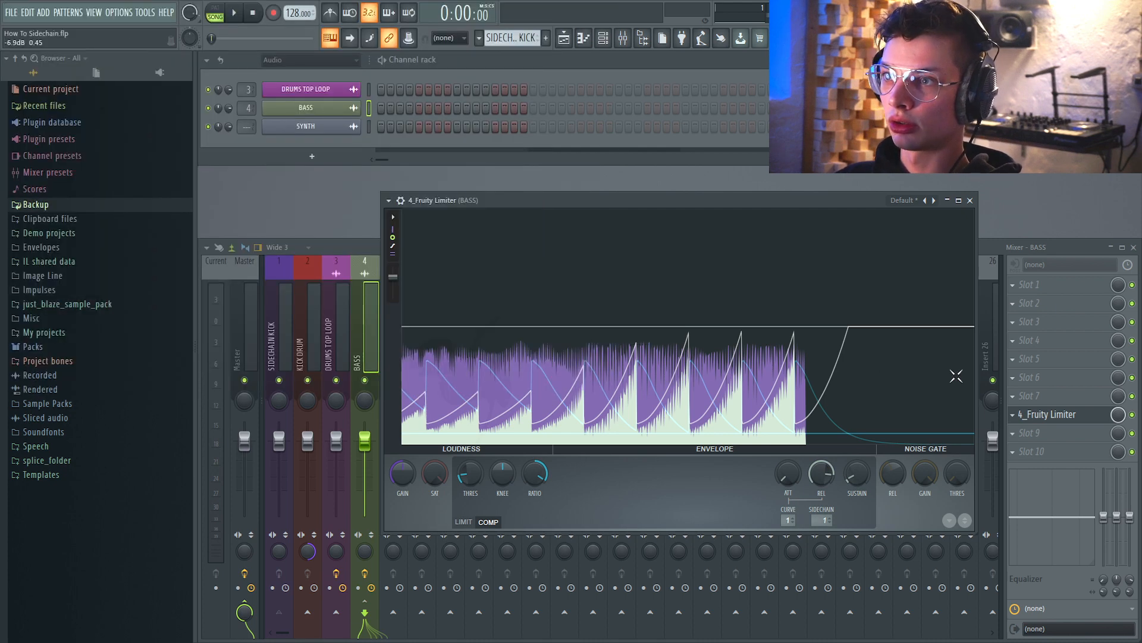
Close the limiter and play the arrangement in the playlist to audition the sidechained bass.
left_click(1054, 413)
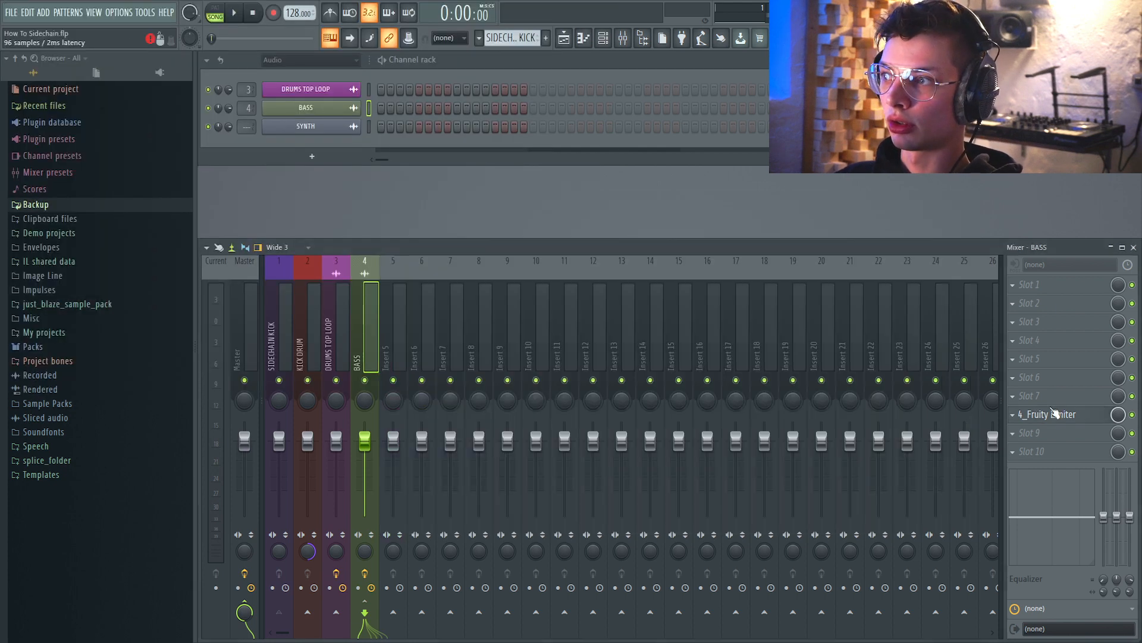
left_click(390, 358)
key("F5")
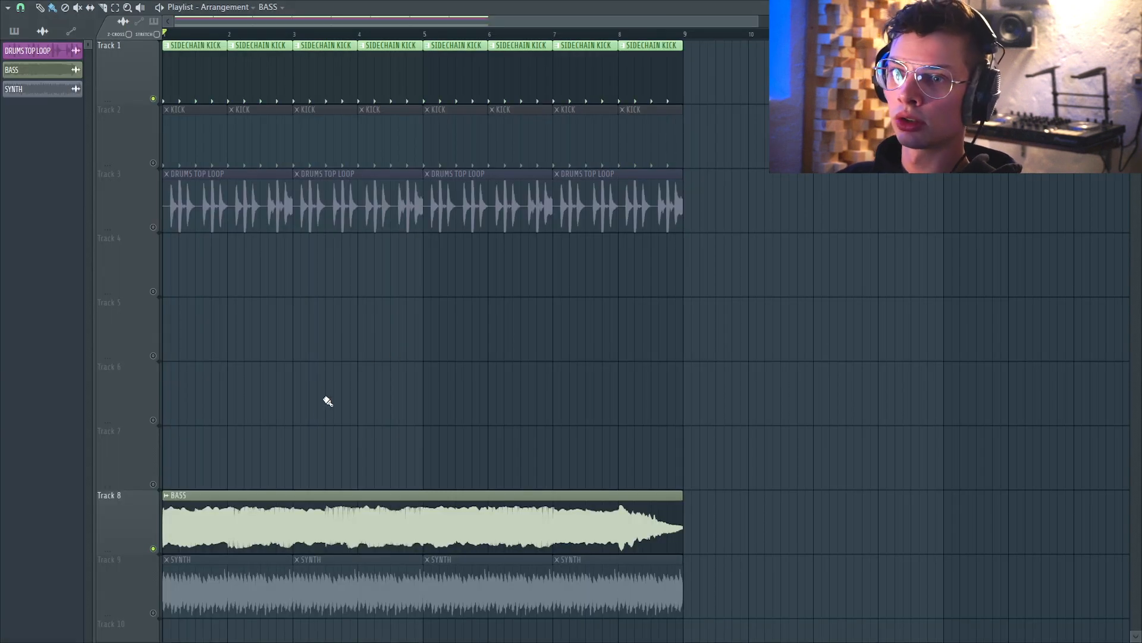
scroll(244, 475, "down", 1)
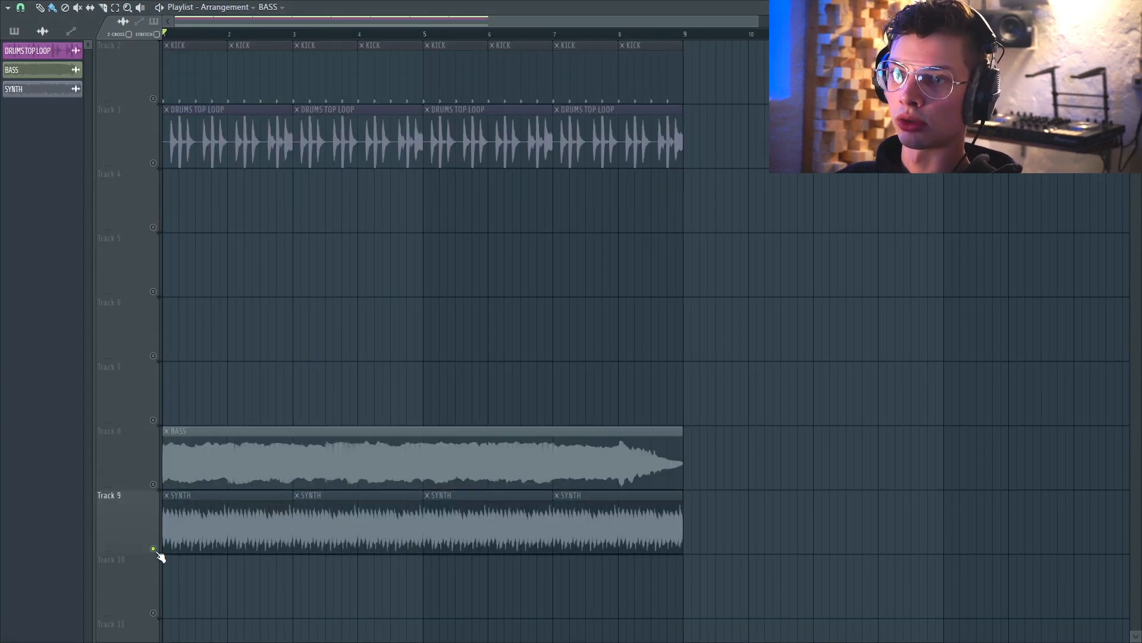
key("space")
key("space")
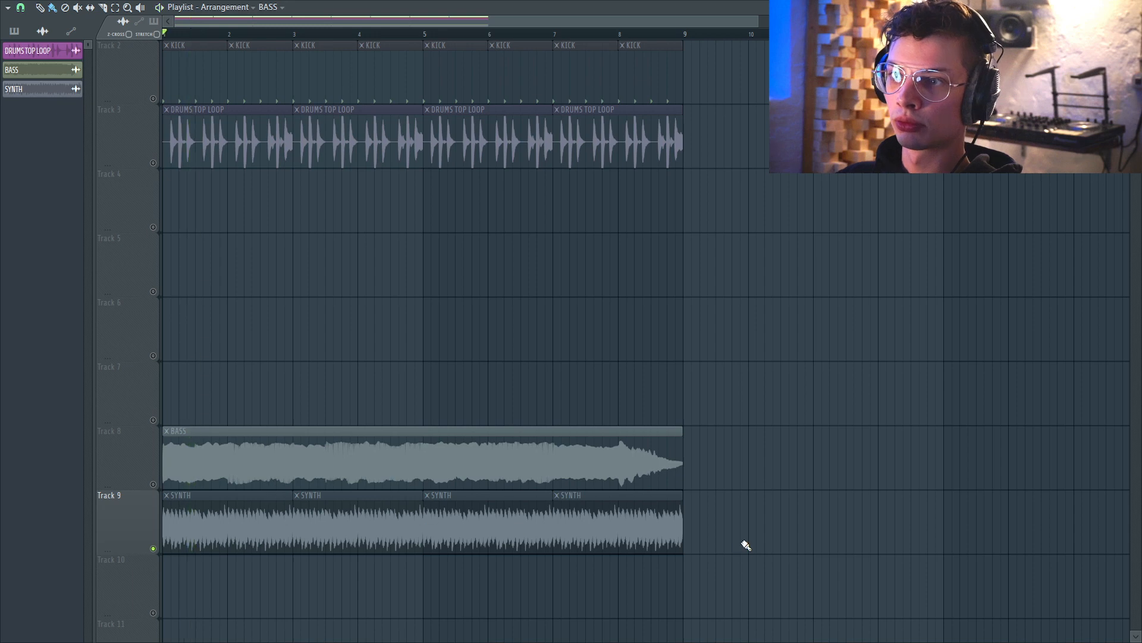
key("space")
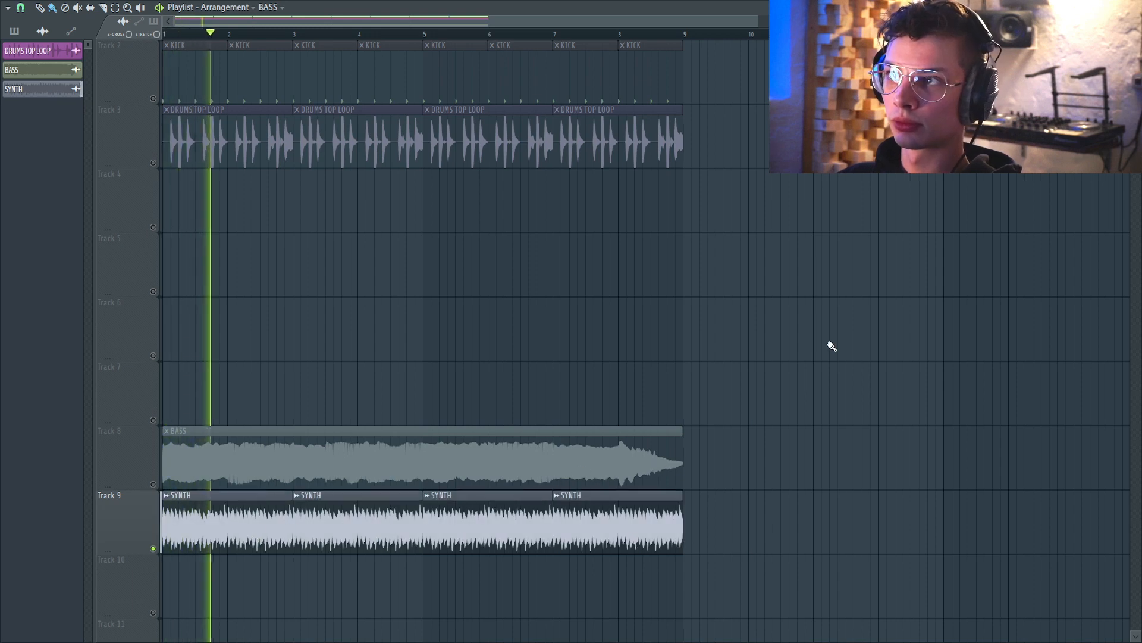
key("space")
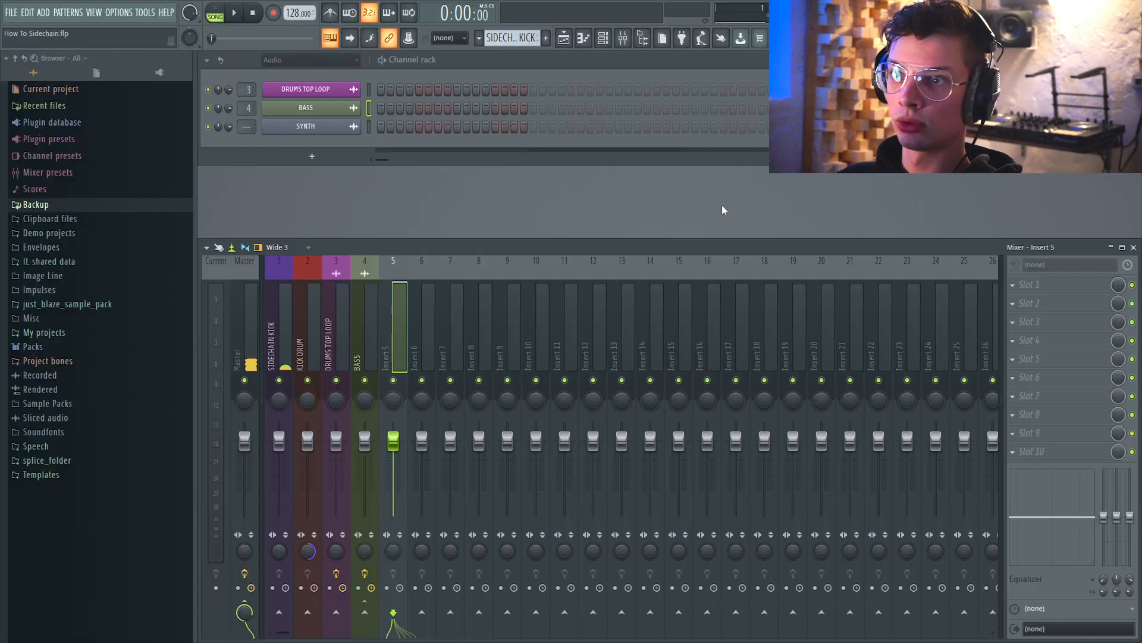
Route the SYNTH channel to a free mixer insert.
left_click(306, 127)
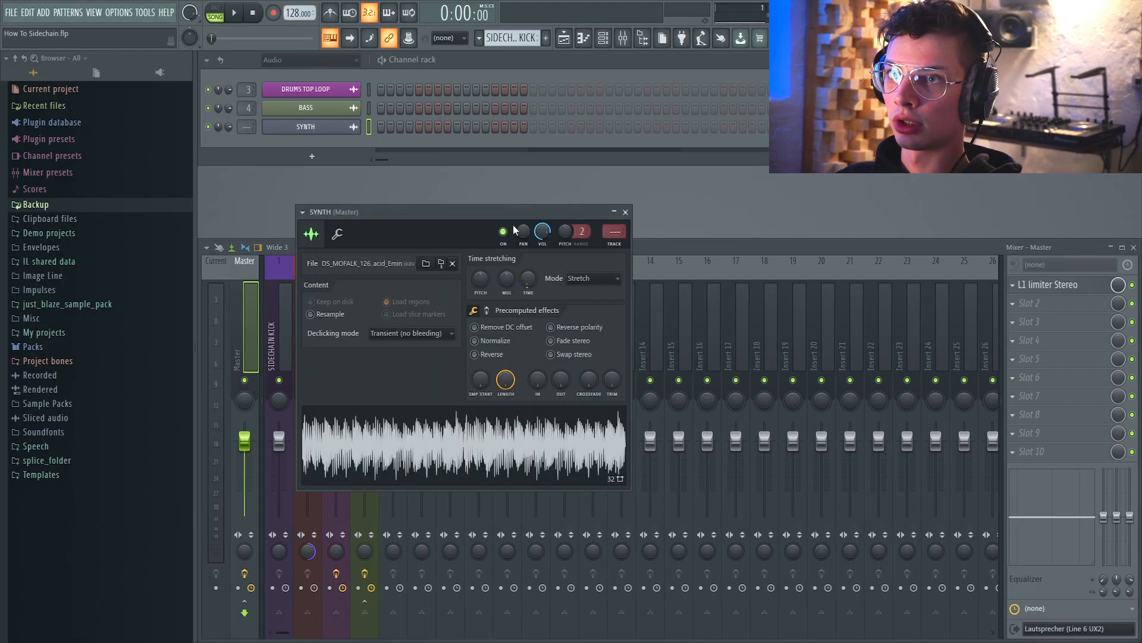
left_click(619, 248)
Send the SIDECHAIN KICK insert as a sidechain to the SYNTH insert.
left_click(281, 354)
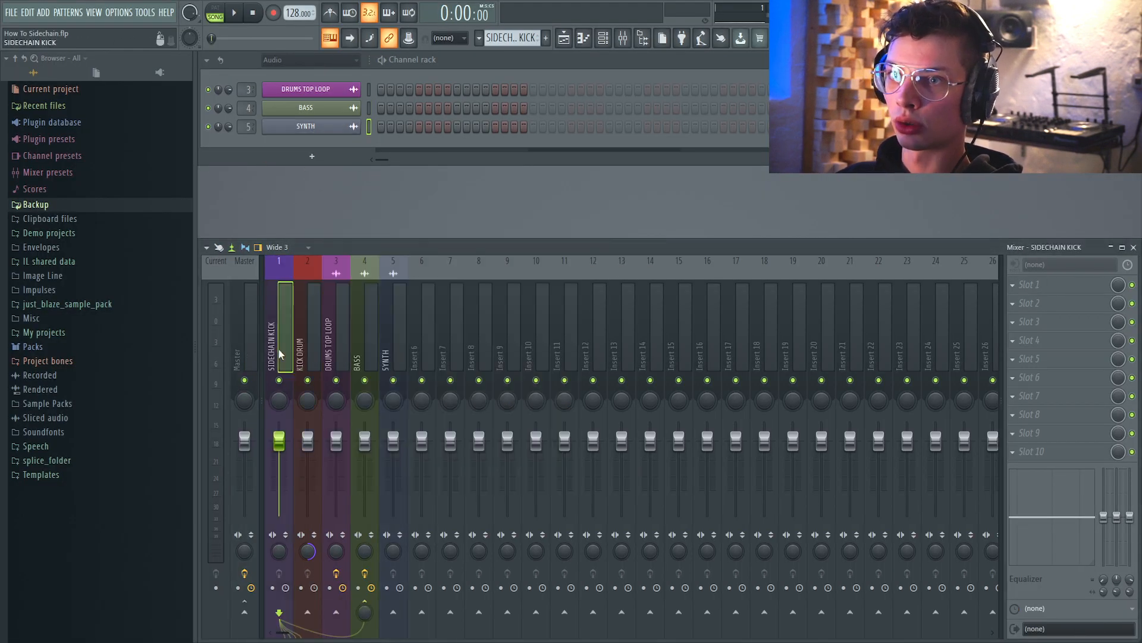
right_click(395, 614)
left_click(430, 621)
Add Fruity Limiter to an effect slot on the SYNTH insert.
left_click(397, 350)
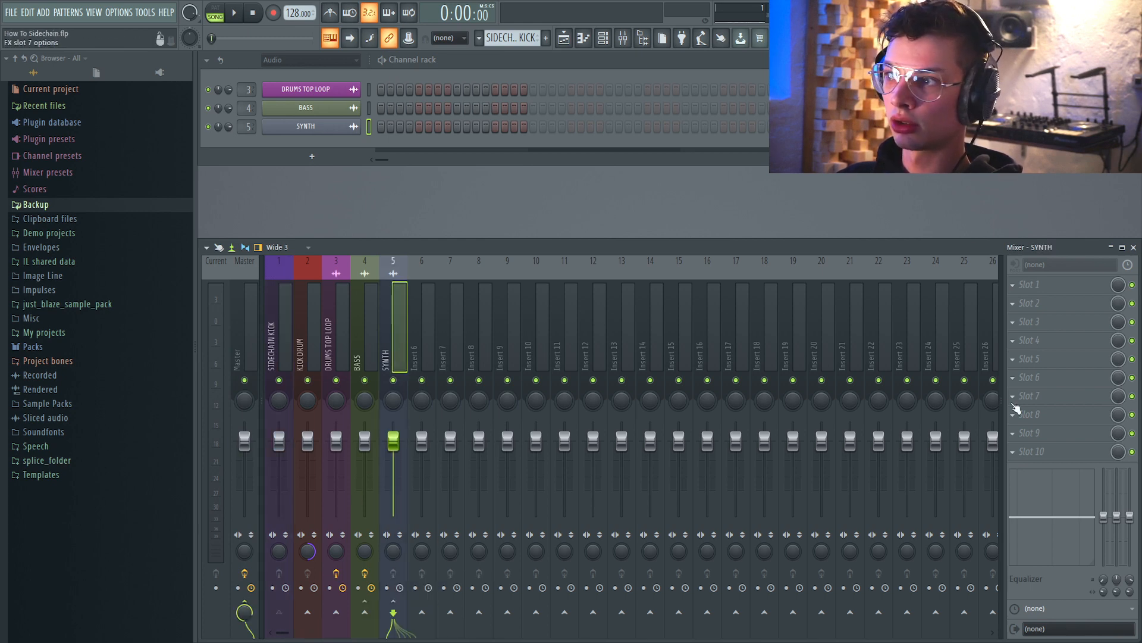
left_click(1013, 396)
mouse_move(1023, 367)
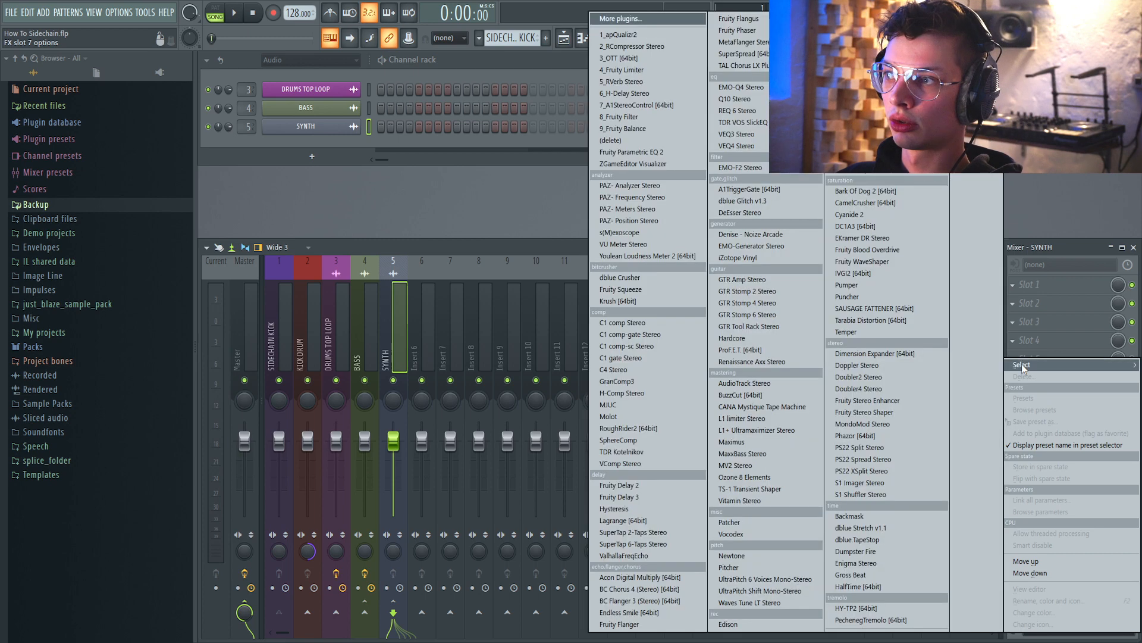
key("4")
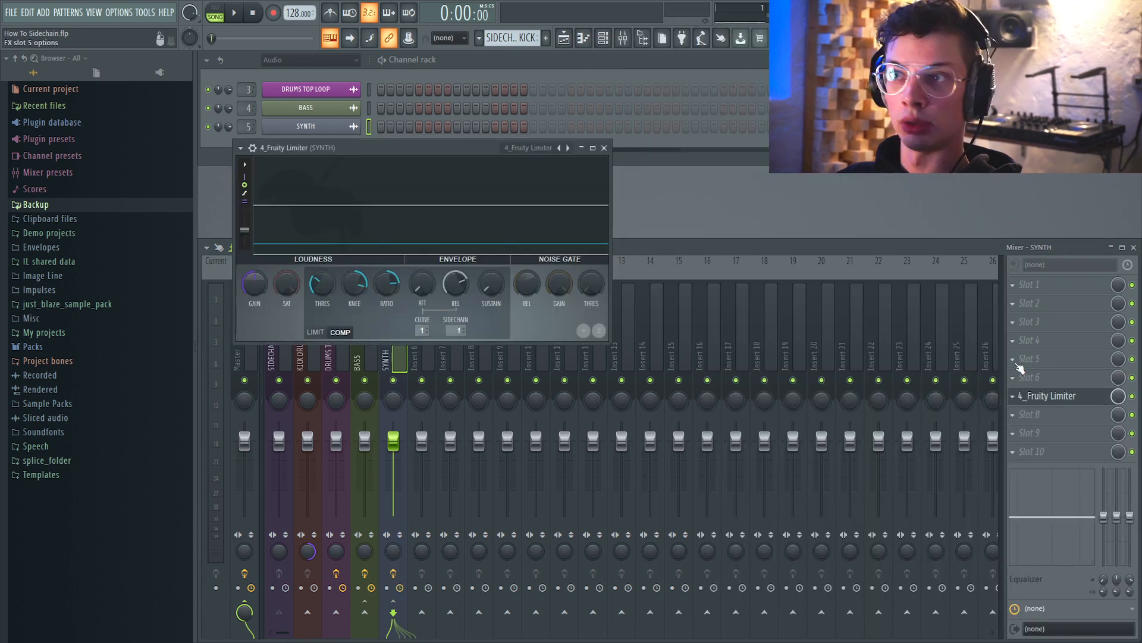
Enlarge the synth's Fruity Limiter window and load the saved sidechain preset.
left_click_drag(610, 343, 890, 488)
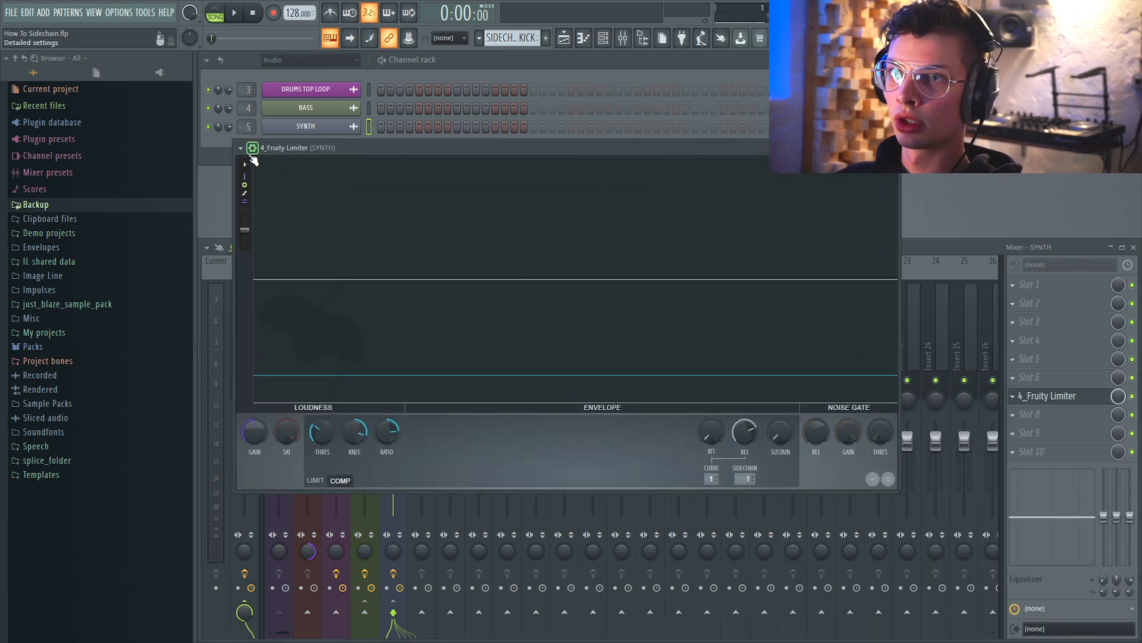
left_click(252, 148)
mouse_move(298, 196)
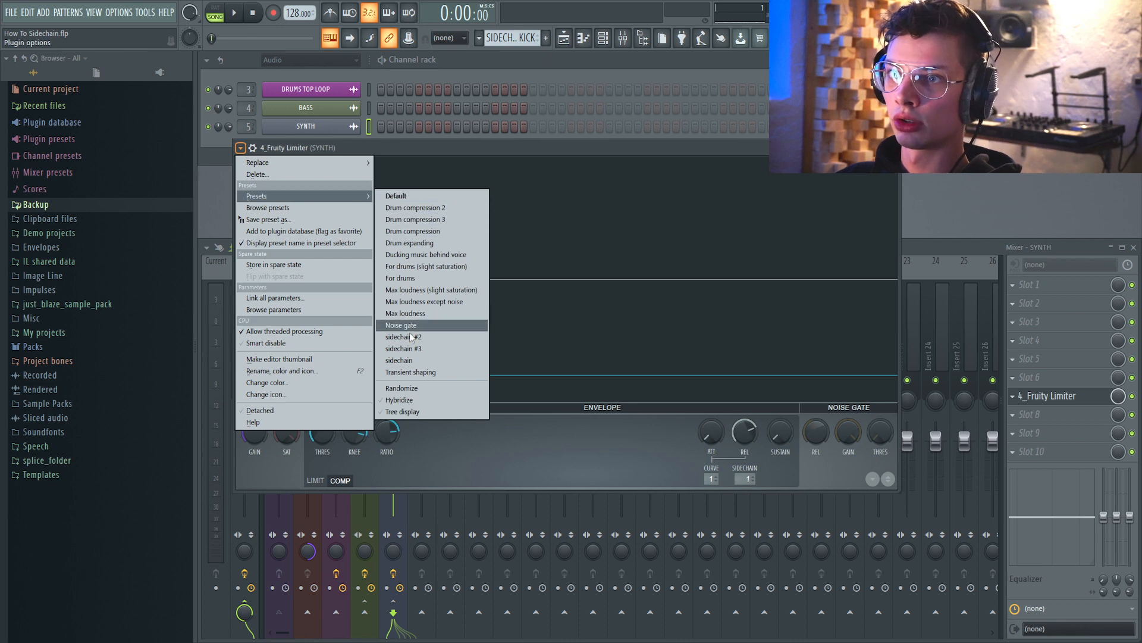
left_click(413, 359)
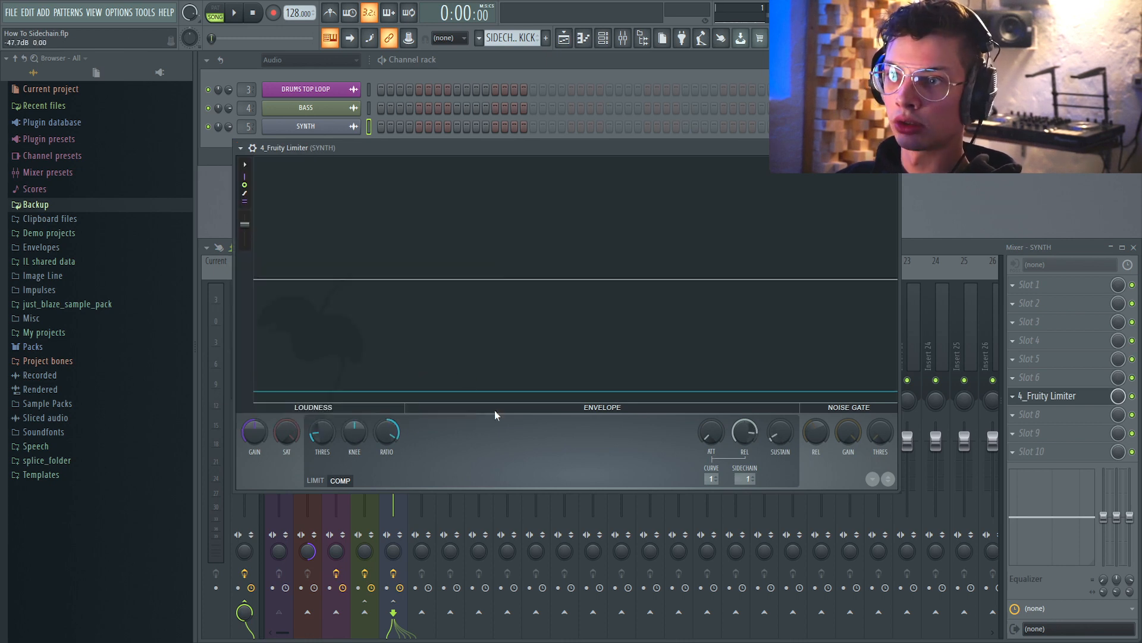
Adjust the synth limiter's release while auditioning the song.
key("space")
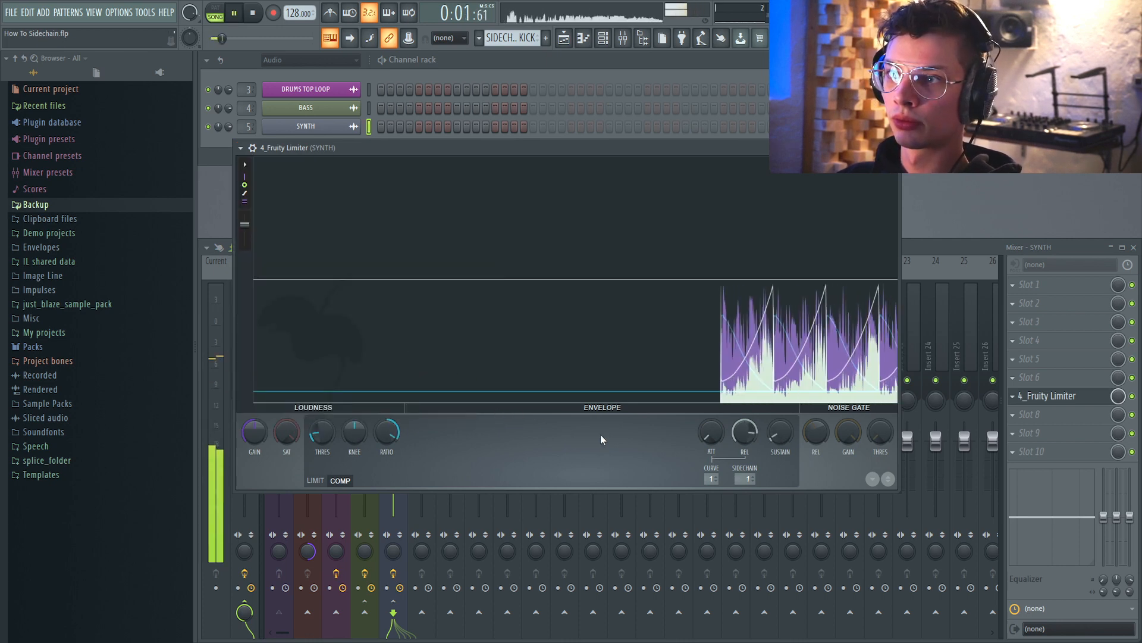
left_click_drag(745, 432, 745, 459)
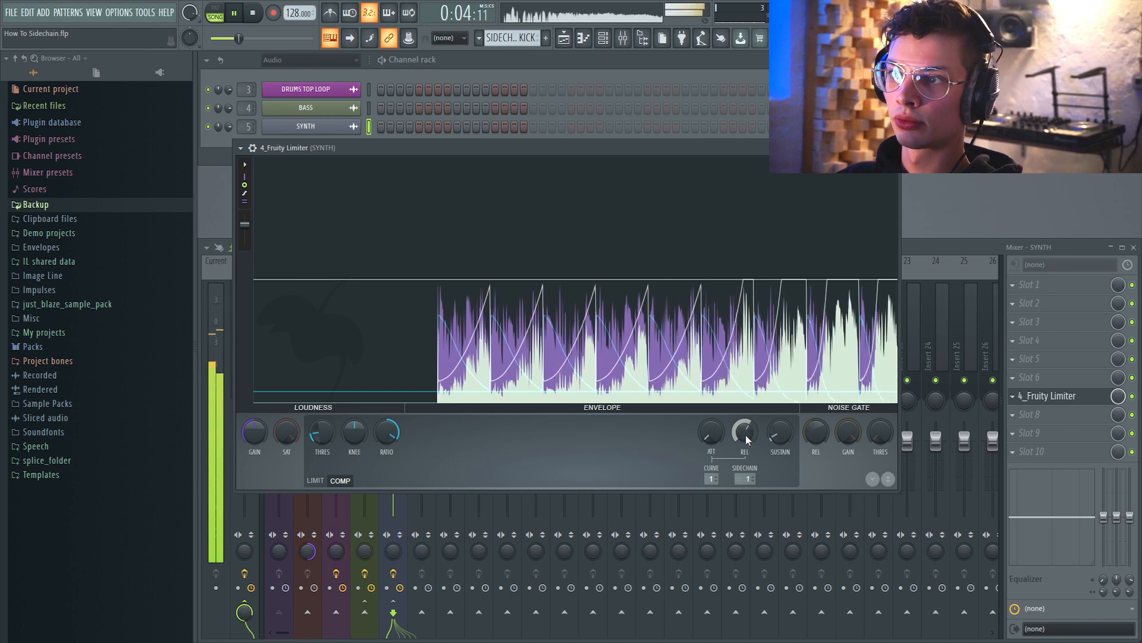
left_click(1052, 398)
key("space")
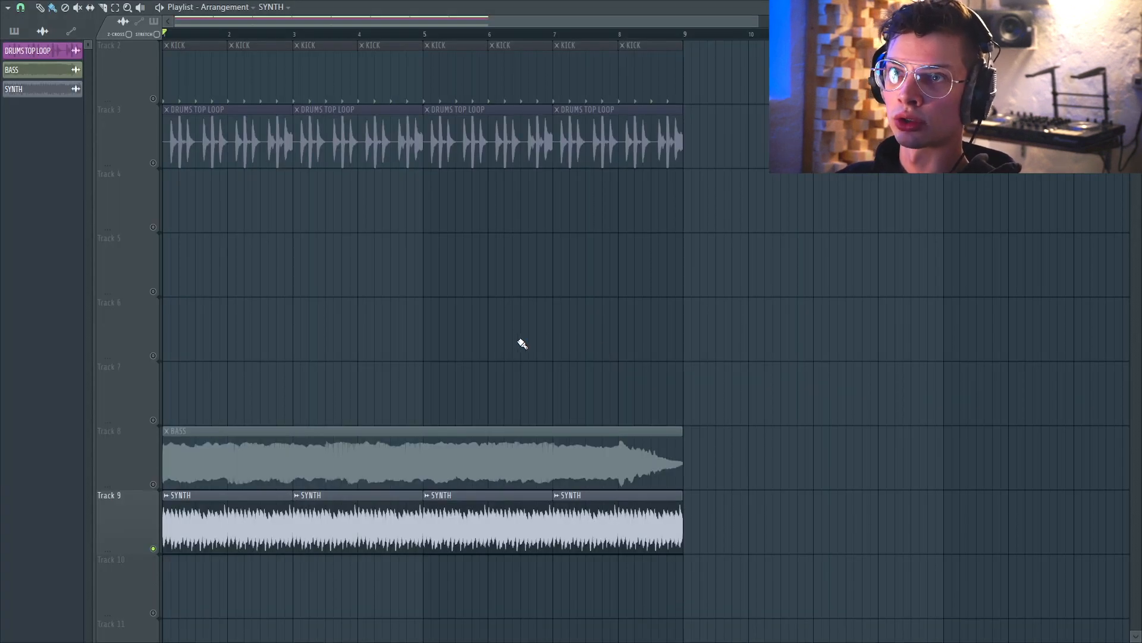
Mute the synth track, unmute the bass, kick and drum loop tracks, and play the arrangement.
scroll(522, 344, "up", 1)
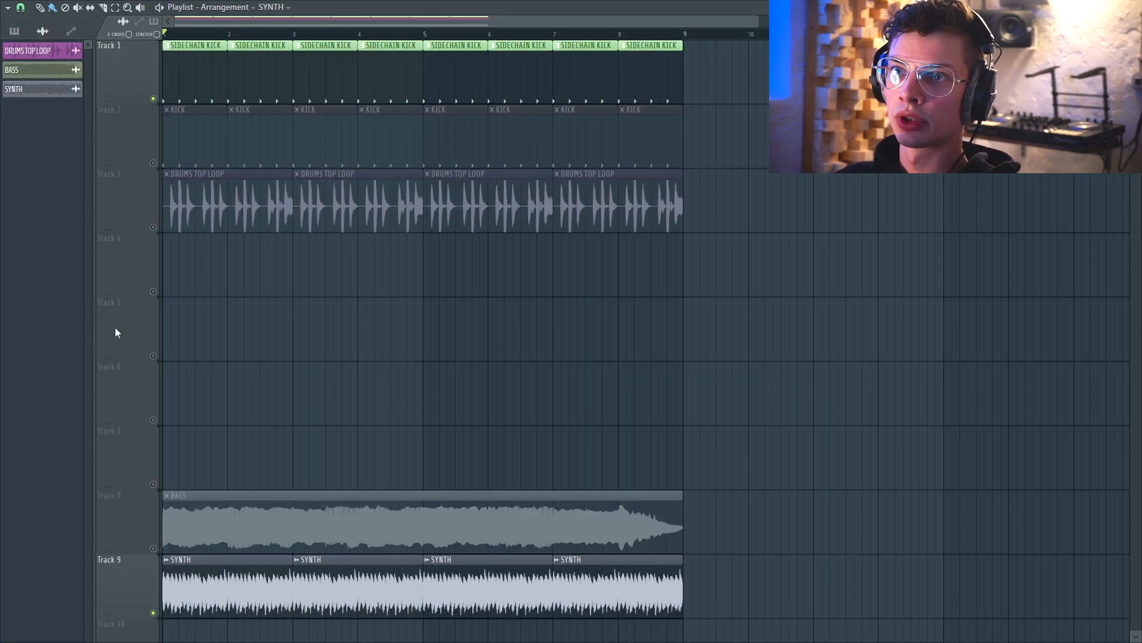
left_click(155, 613)
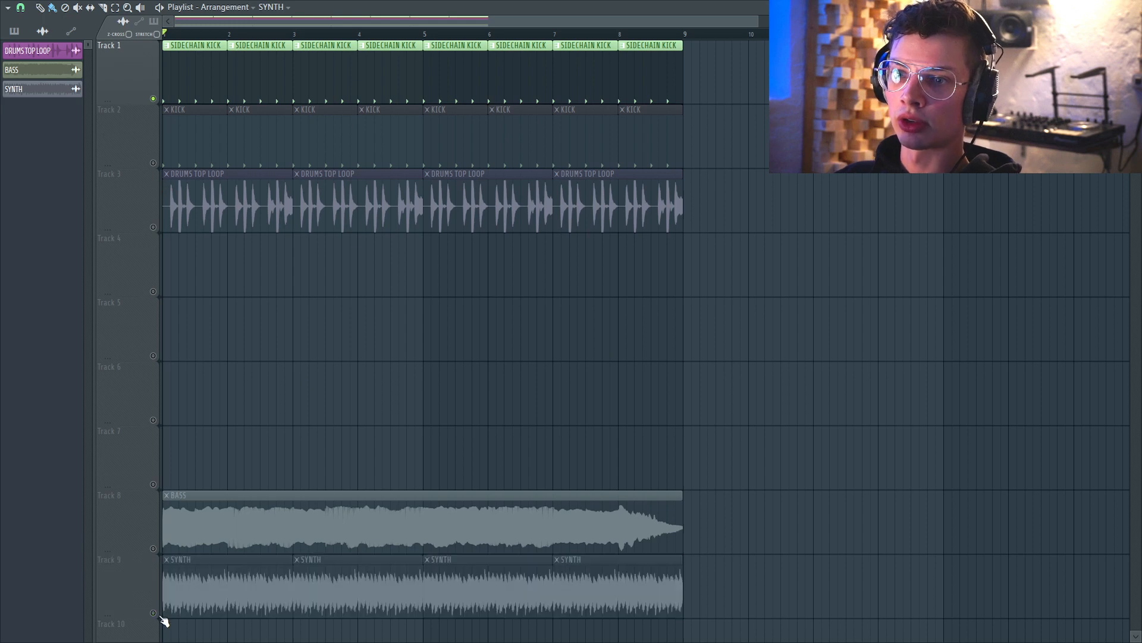
left_click(154, 549)
left_click(154, 163)
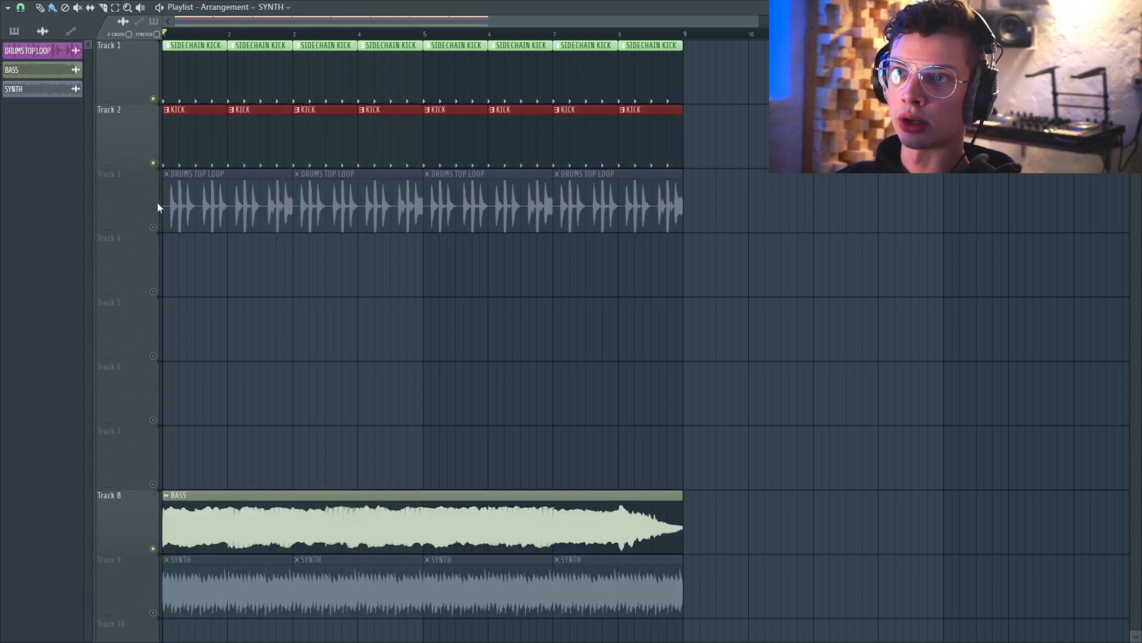
left_click(154, 228)
key("space")
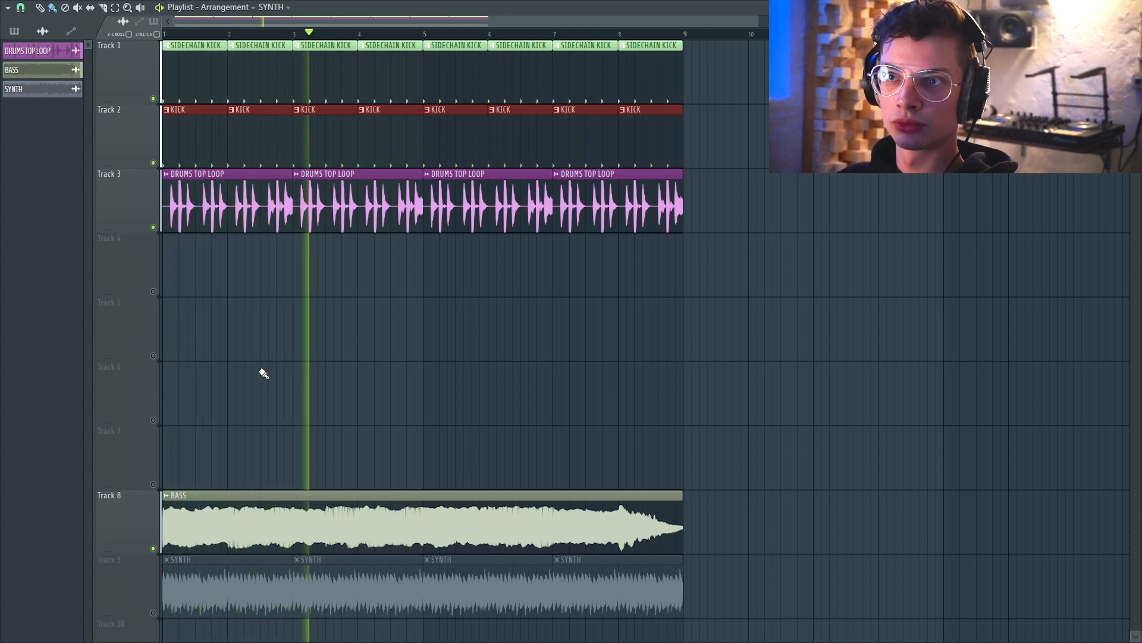
Toggle the SIDECHAIN KICK track's mute to compare the bass, then mute the bass track and stop.
left_click(153, 99)
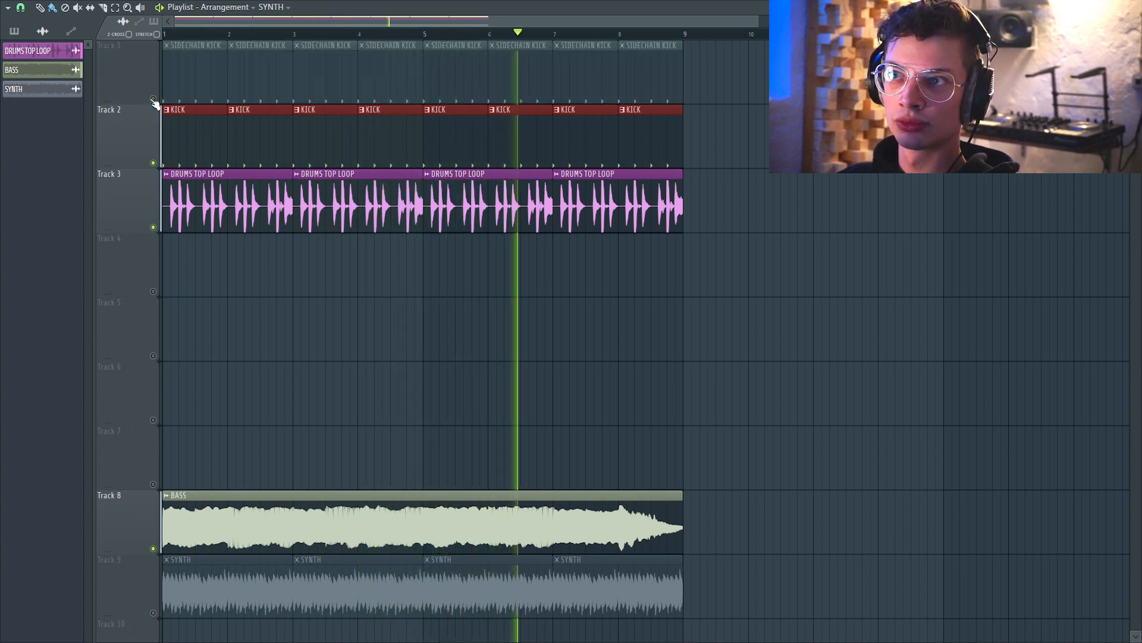
left_click(153, 99)
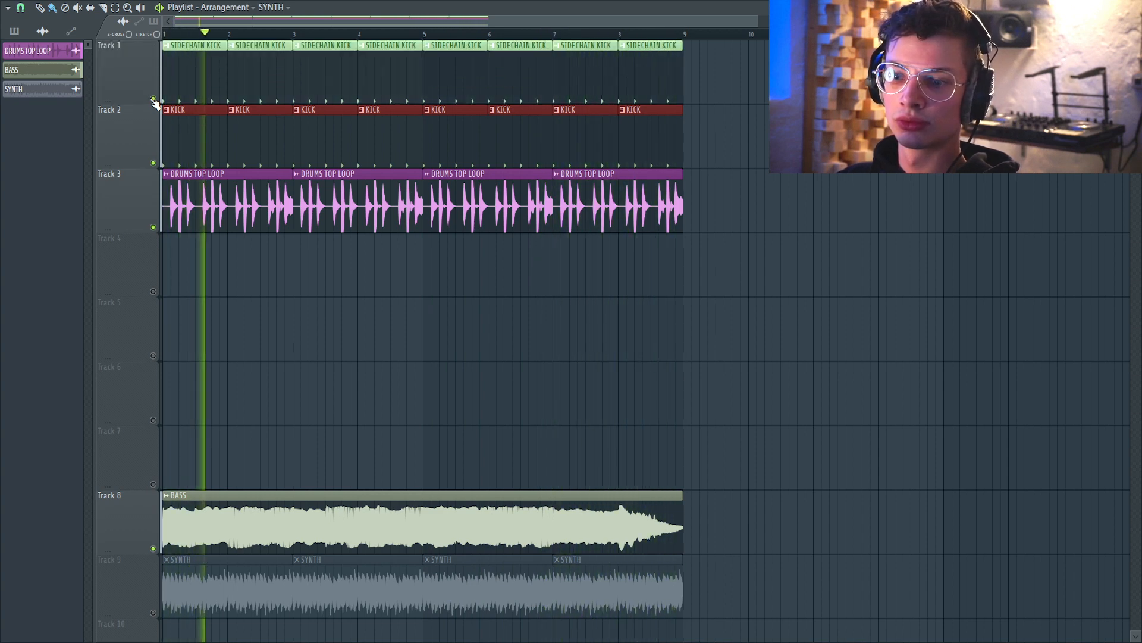
left_click(154, 548)
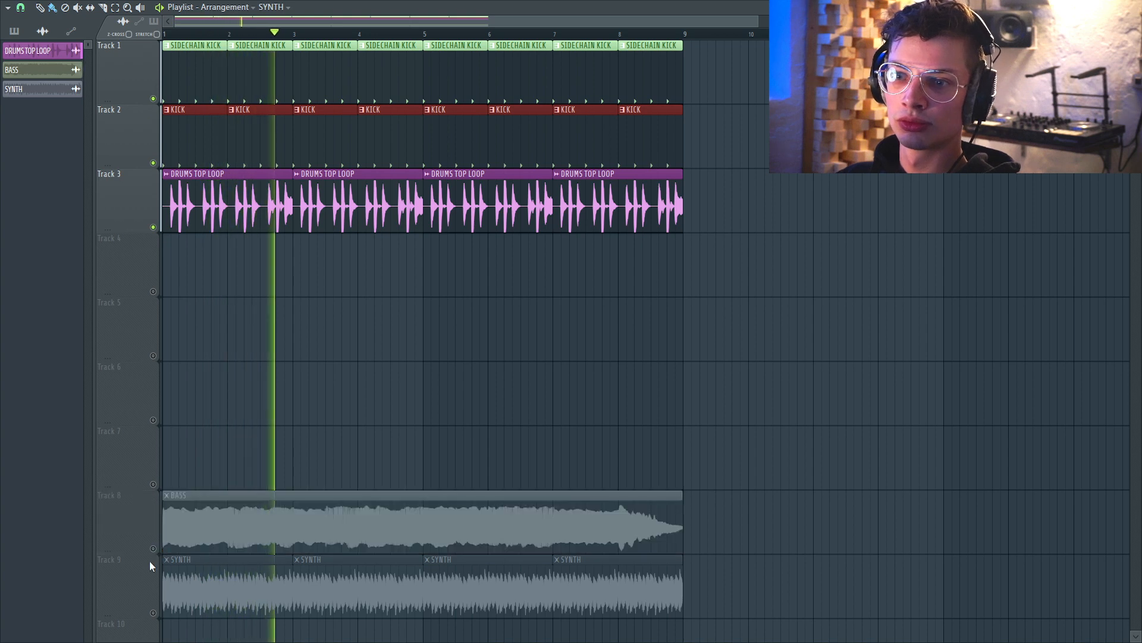
key("space")
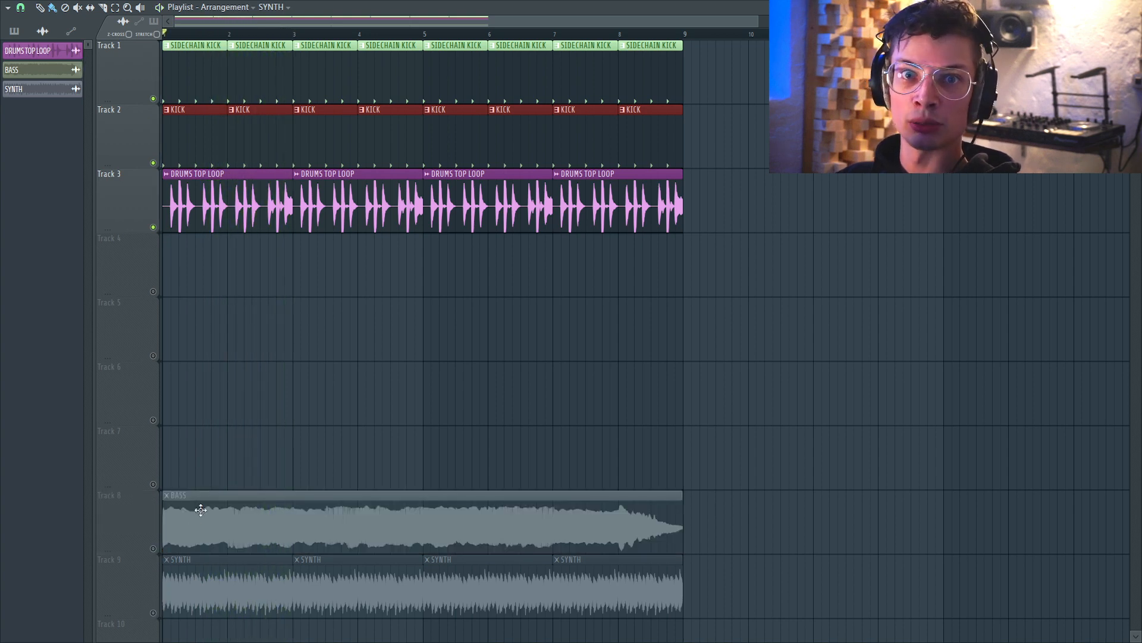
Unmute the synth track and play, toggling the SIDECHAIN KICK track's mute to compare the synth's ducking.
left_click(154, 613)
key("space")
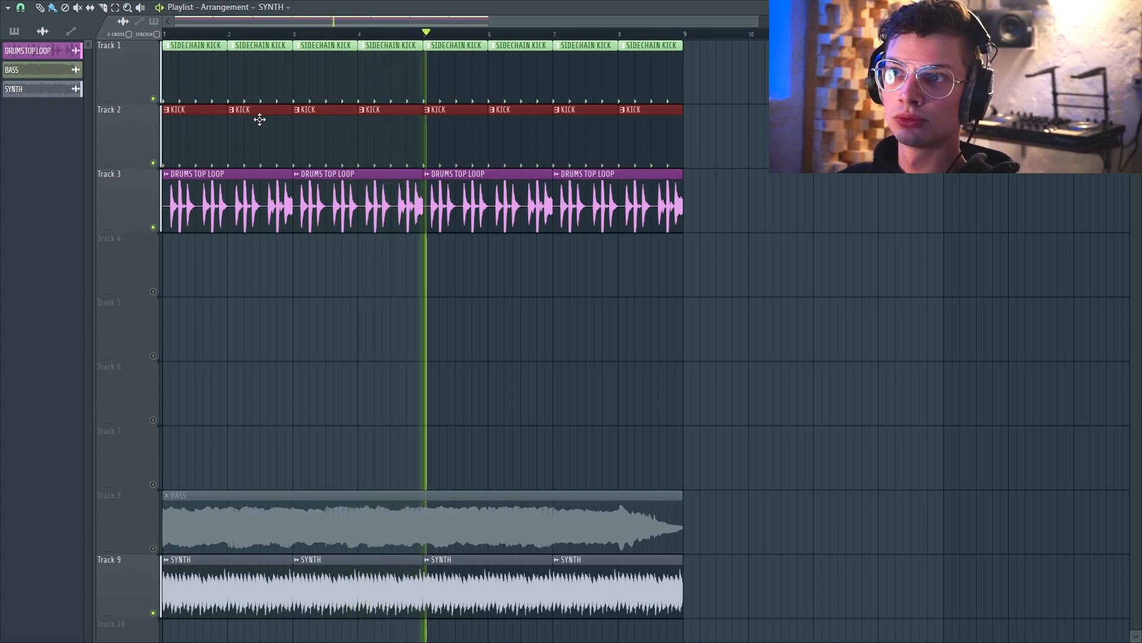
left_click(152, 100)
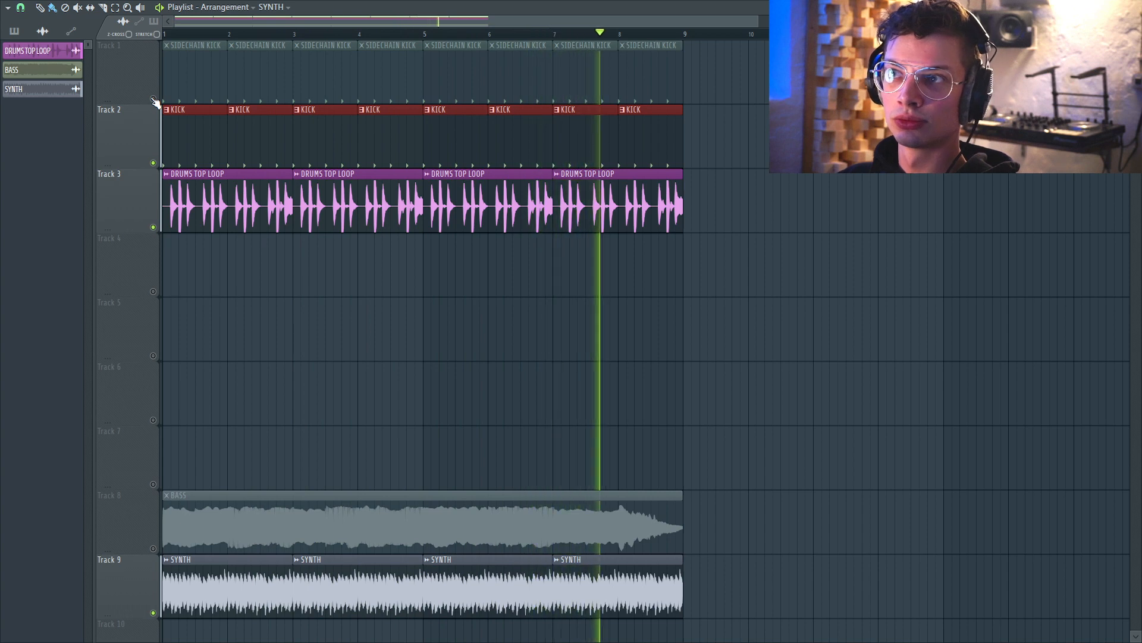
key("space")
left_click(153, 99)
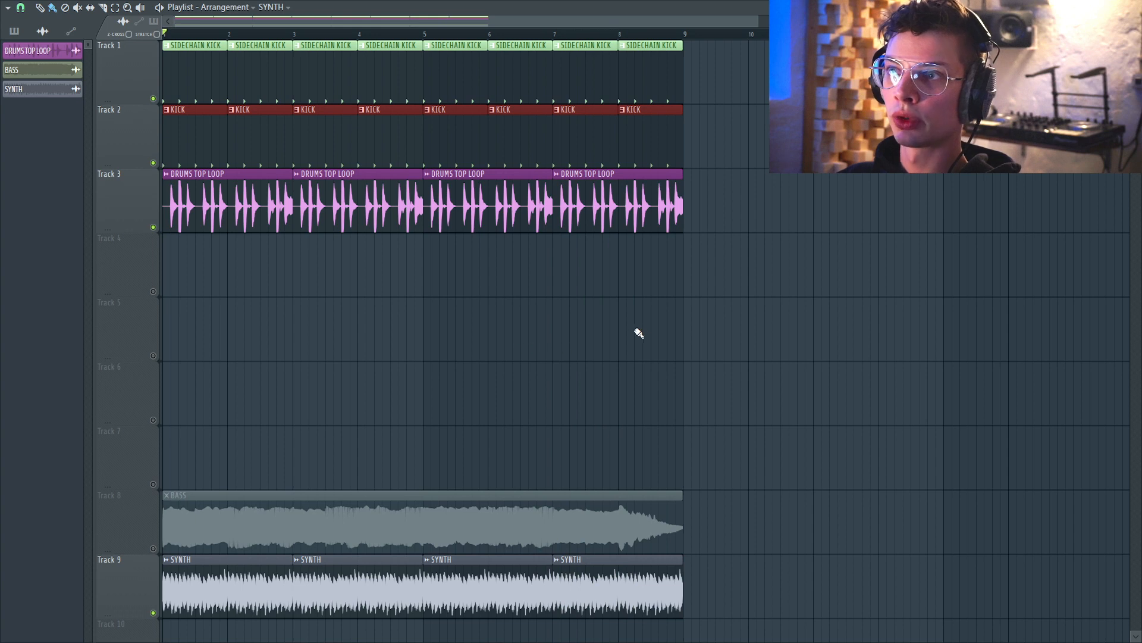
Delete the last KICK clip on track 2 and play the end of the arrangement.
right_click(635, 144)
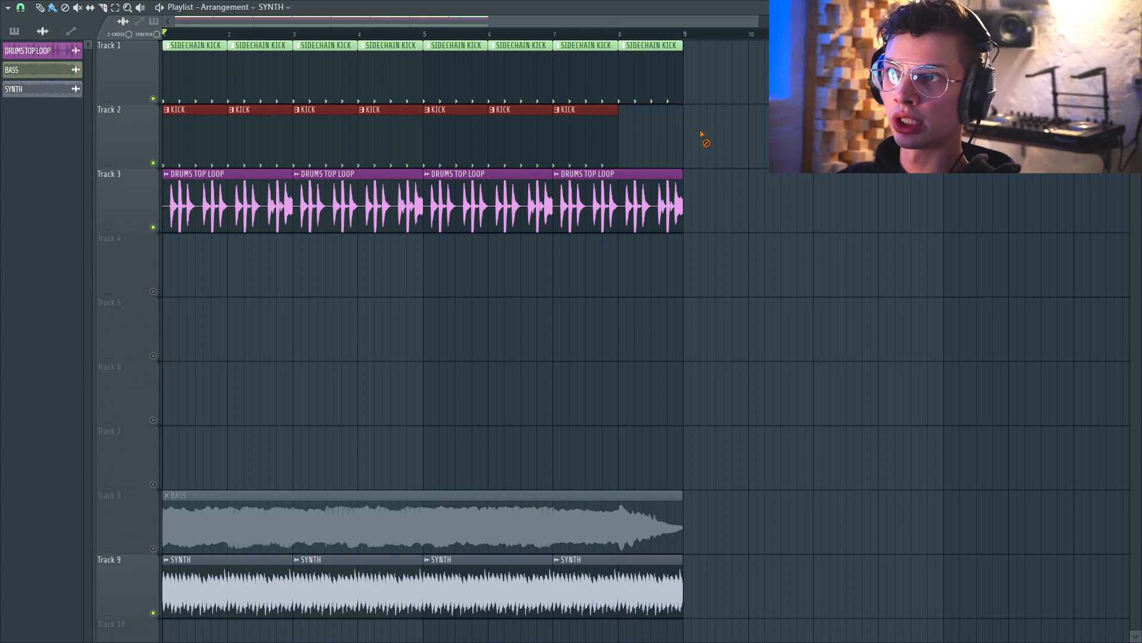
scroll(688, 325, "down", 2)
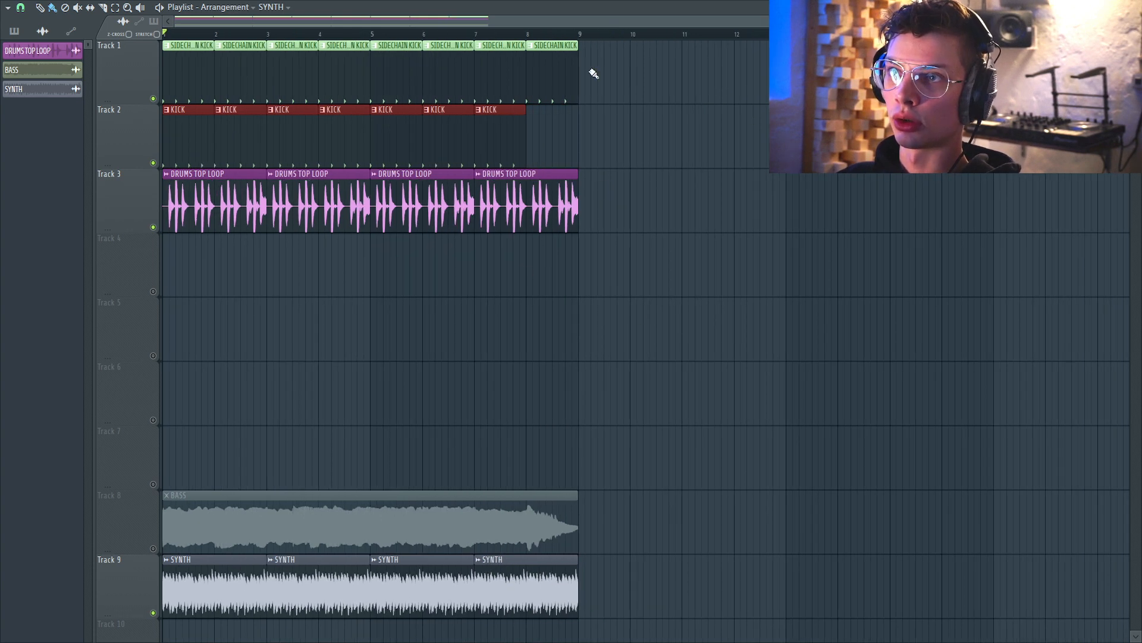
left_click_drag(576, 37, 76, 71)
left_click(666, 185)
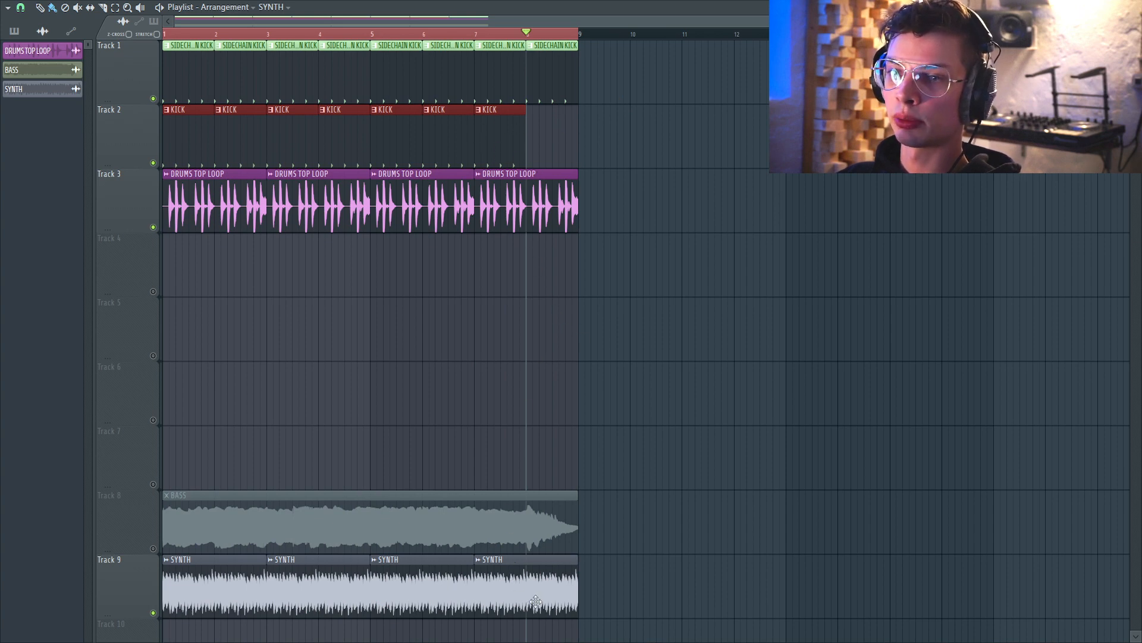
key("space")
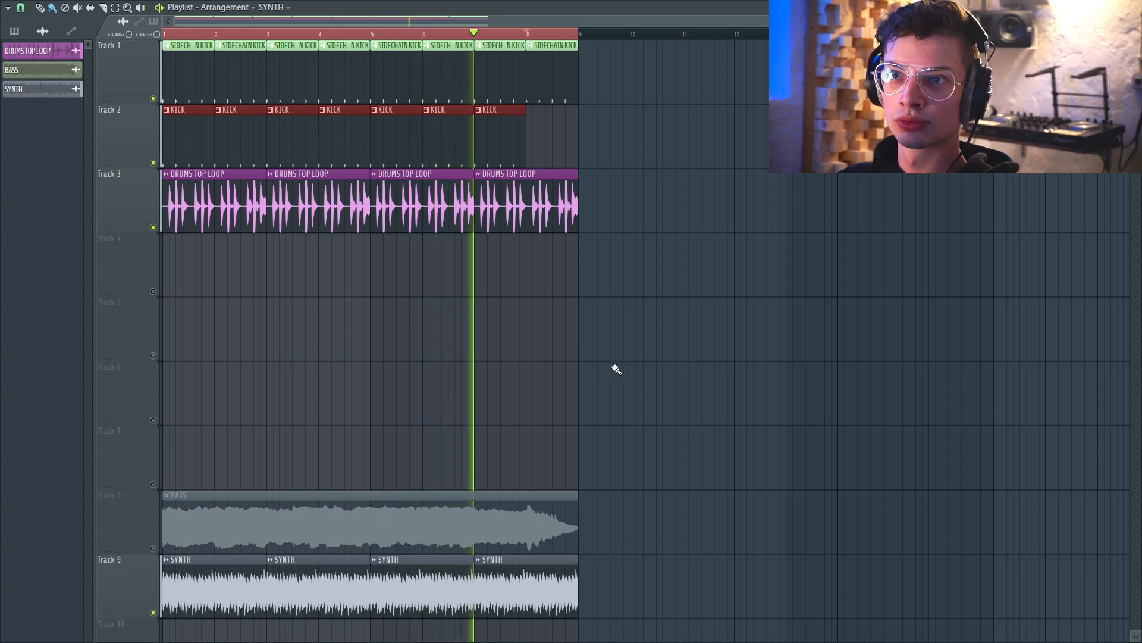
key("space")
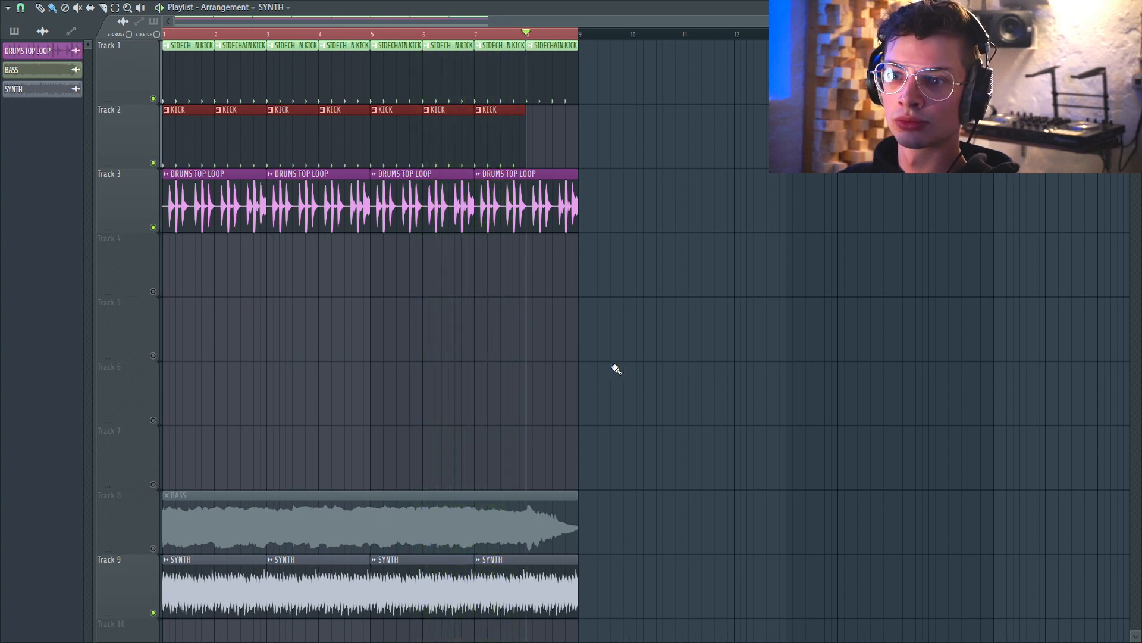